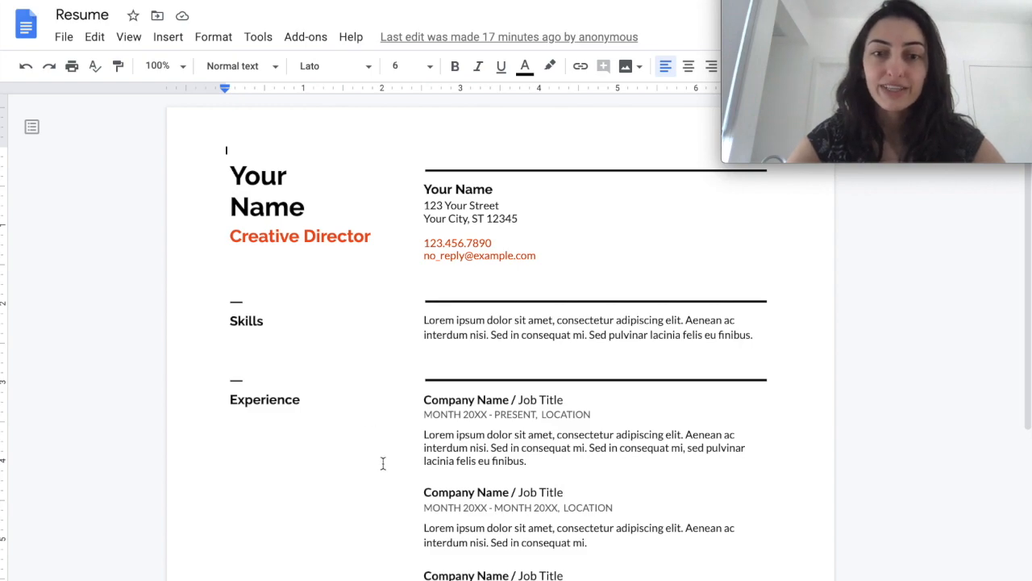
Step: Examine the open resume templates, comparing how each one lays out its contact details, Skills, Experience and Education sections
scroll(386, 458, down, 3)
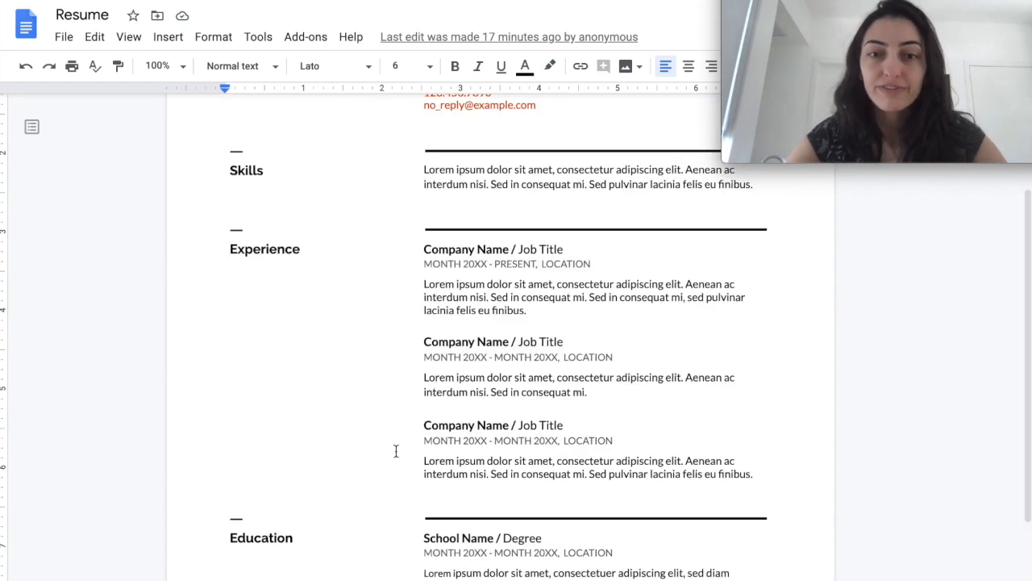
scroll(396, 465, down, 1)
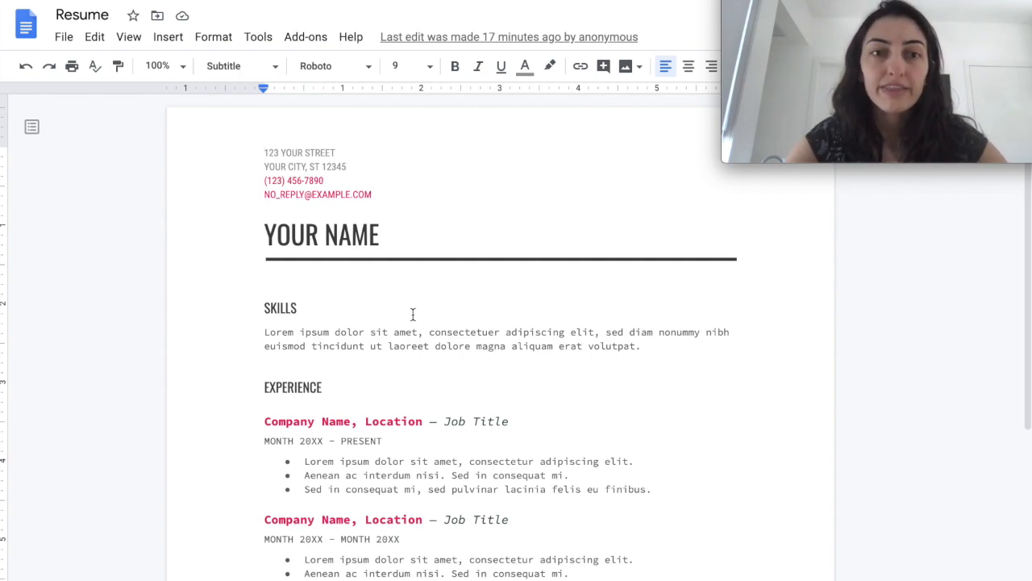
key(ctrl+Tab)
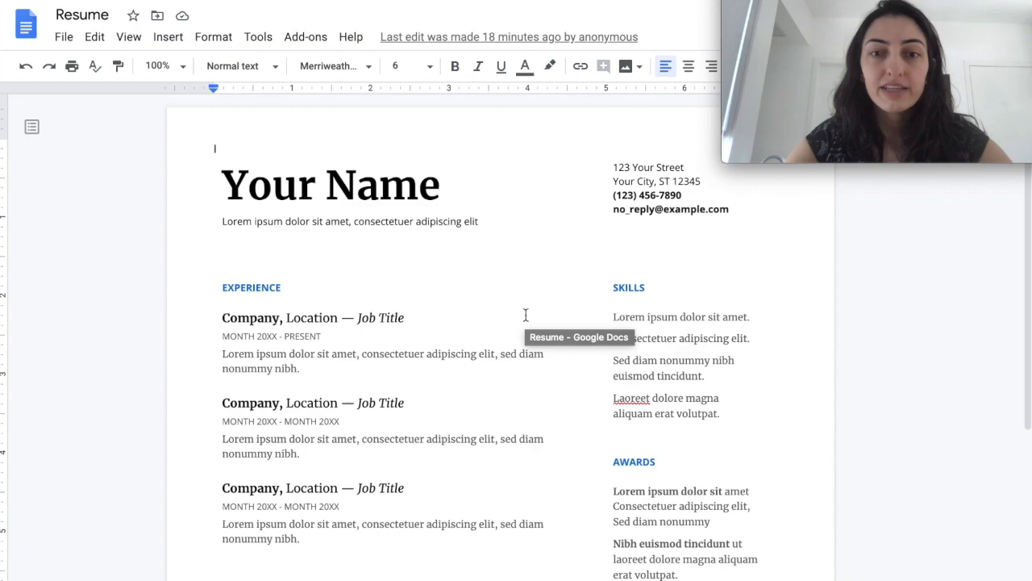
key(ctrl+Tab)
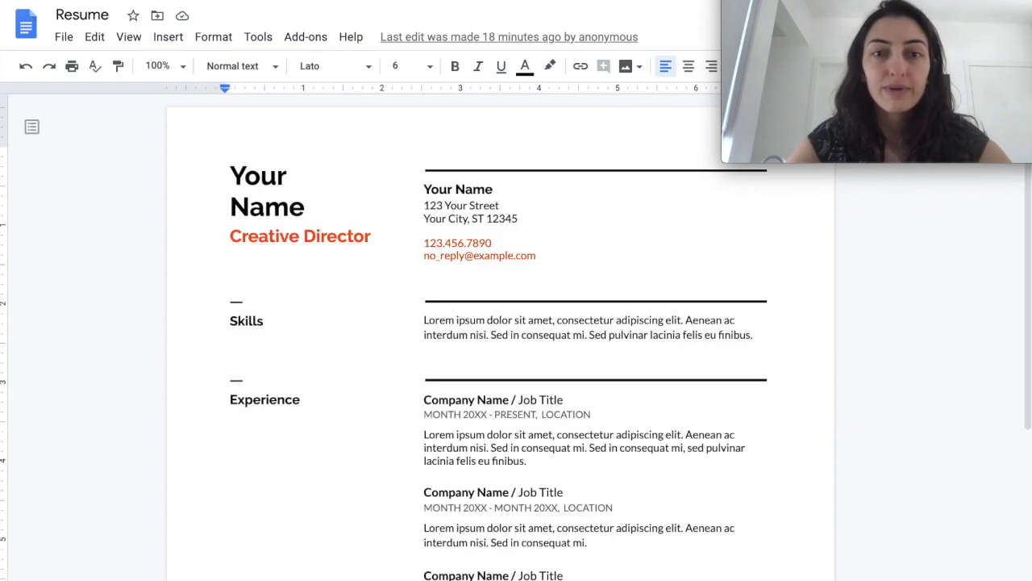
key(ctrl+Tab)
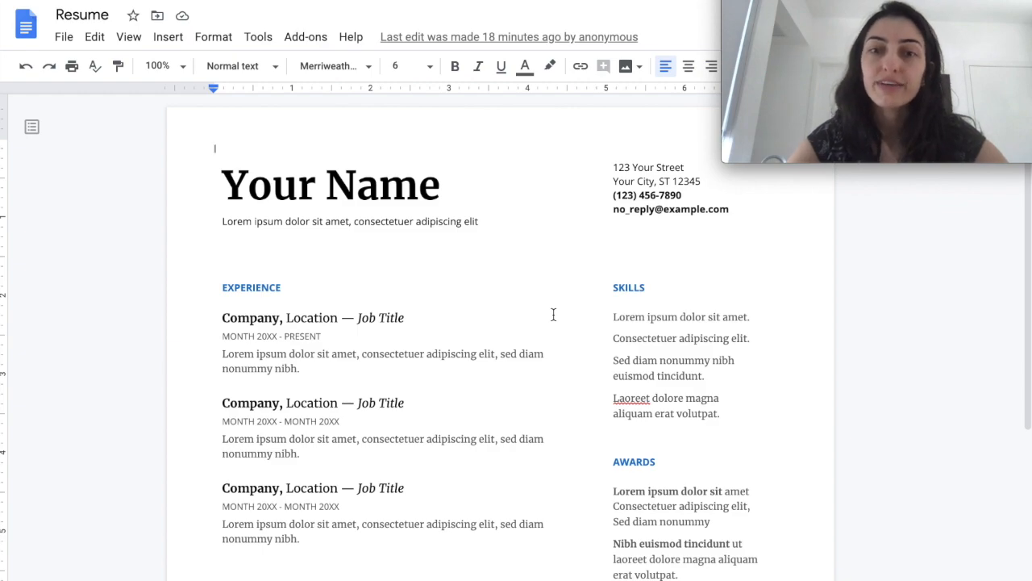
scroll(532, 363, down, 1)
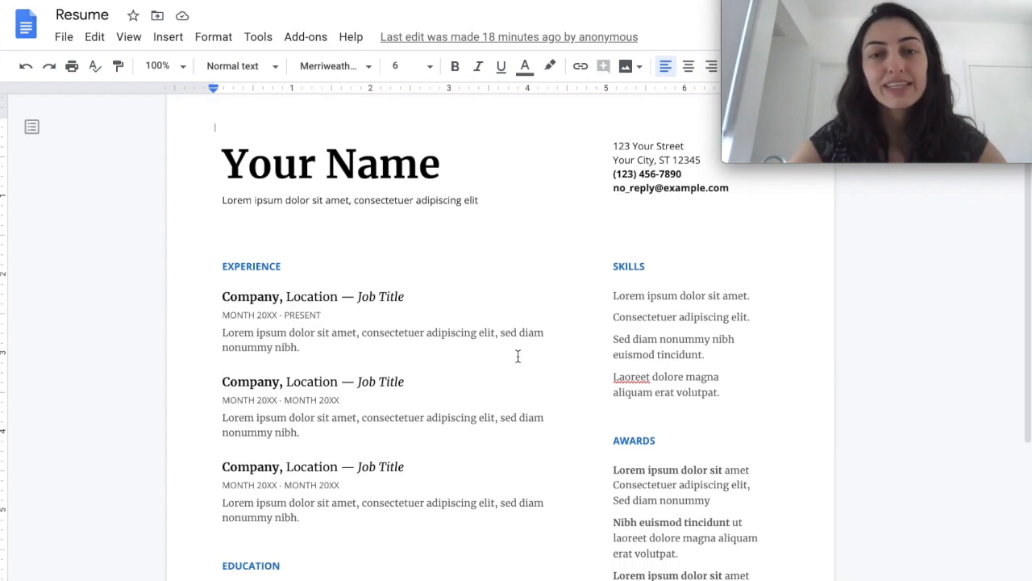
drag(225, 266, 743, 412)
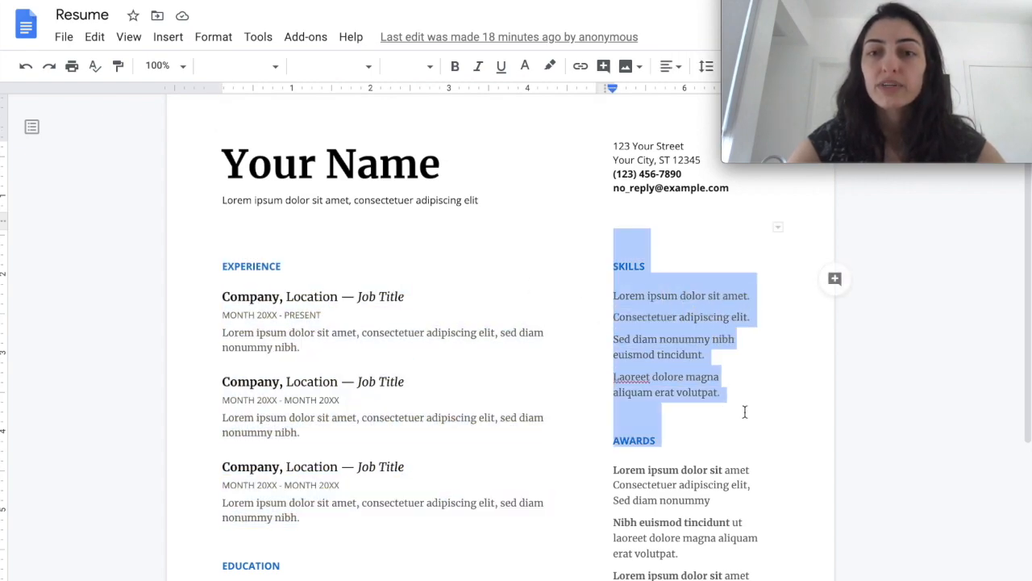
click(668, 336)
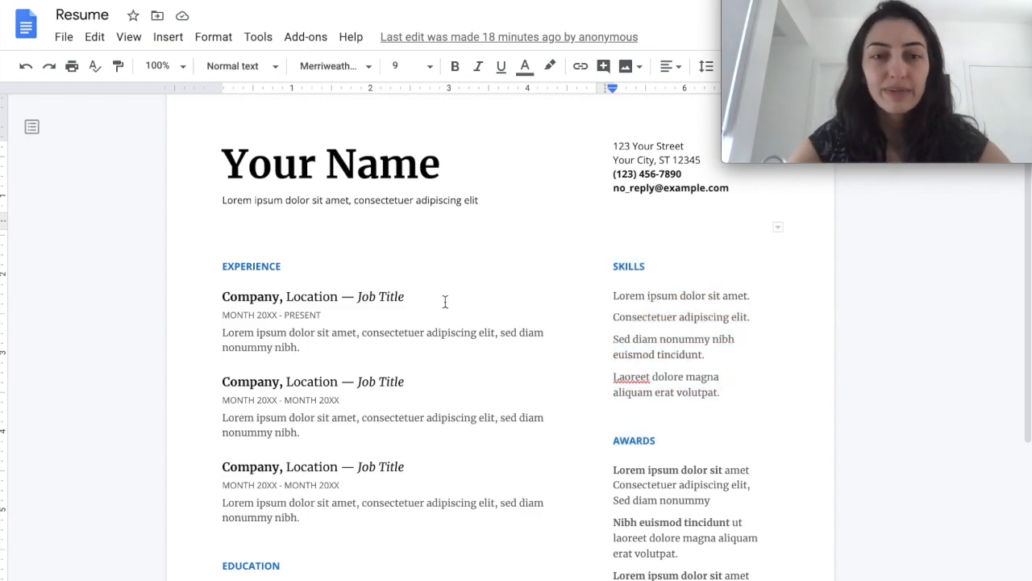
scroll(426, 350, down, 2)
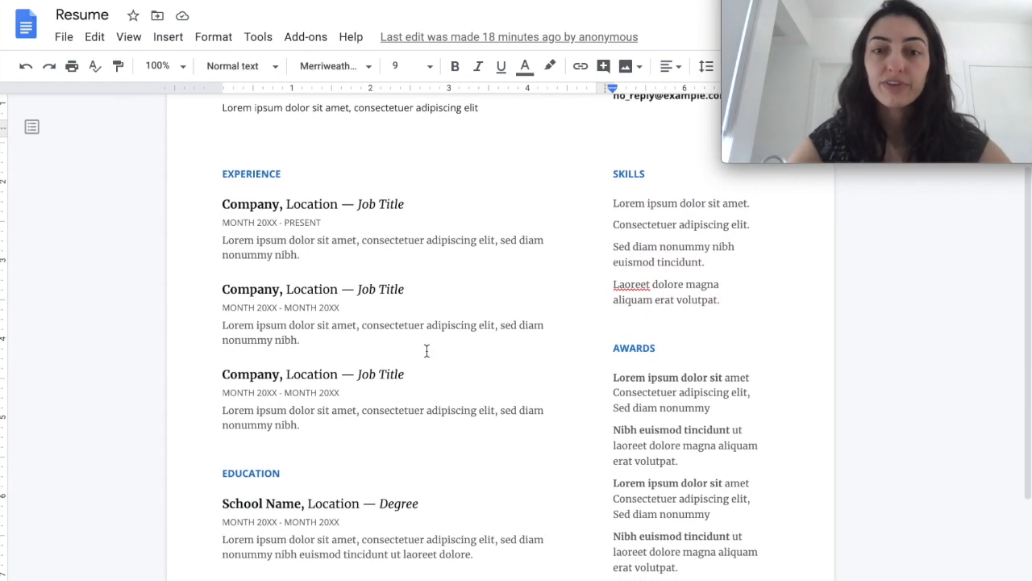
scroll(426, 350, down, 3)
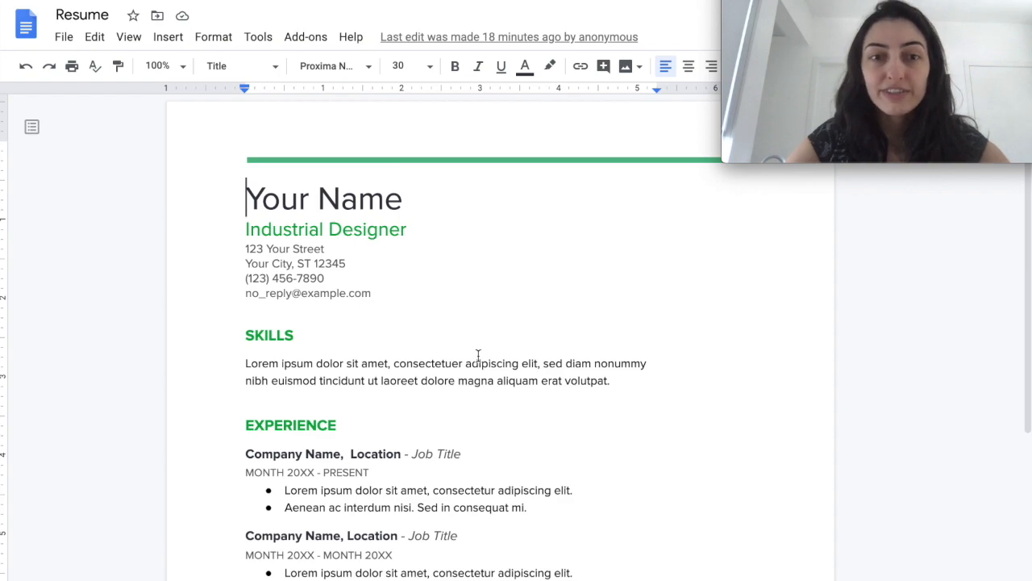
scroll(479, 355, down, 3)
scroll(466, 300, down, 1)
scroll(466, 299, up, 2)
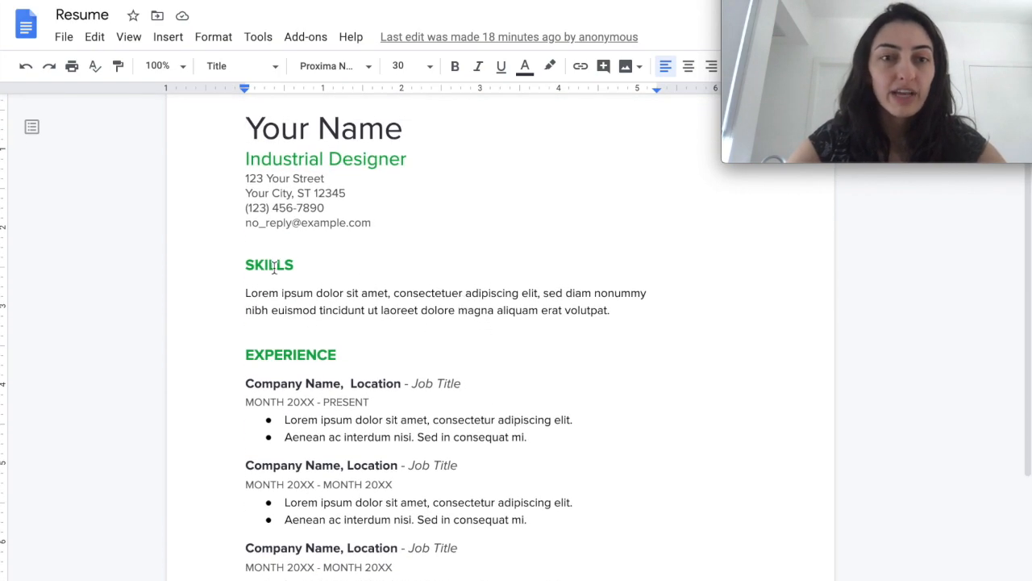
Step: Change the Skills heading above Experience to Education and replace its placeholder paragraph with the school name, location and degree entry
double_click(274, 269)
text(Education)
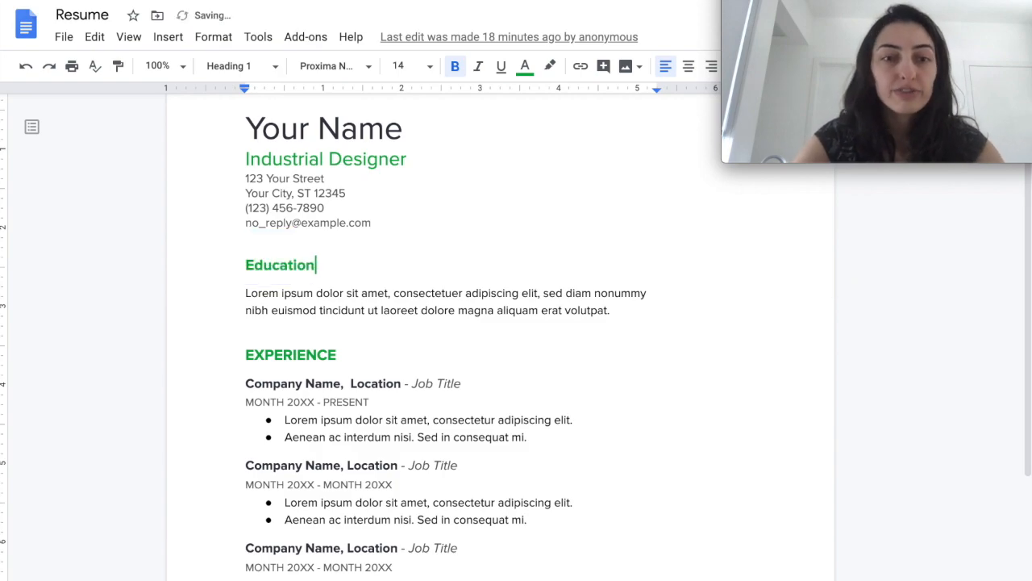
scroll(621, 199, down, 3)
scroll(620, 202, up, 2)
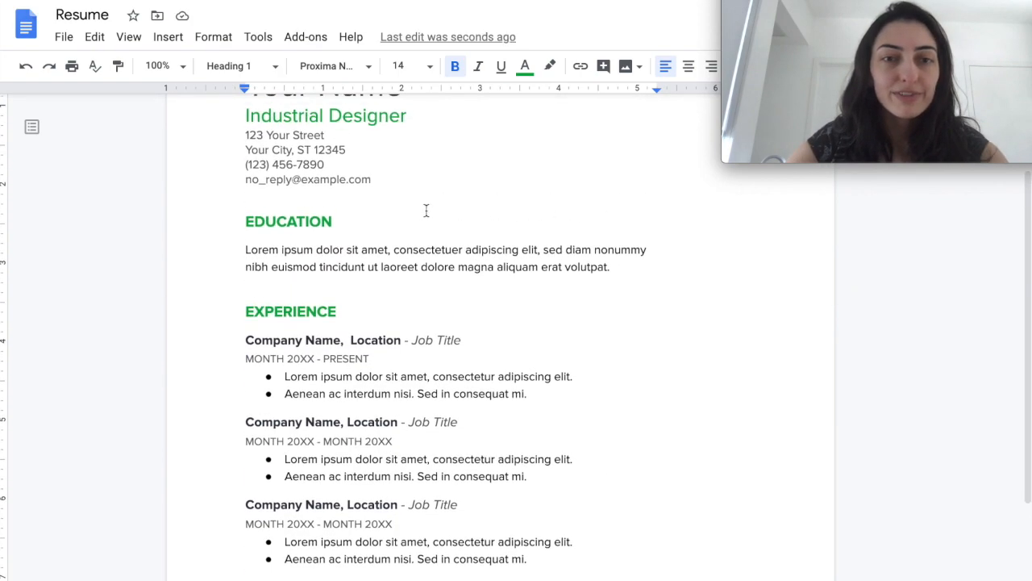
drag(244, 249, 567, 267)
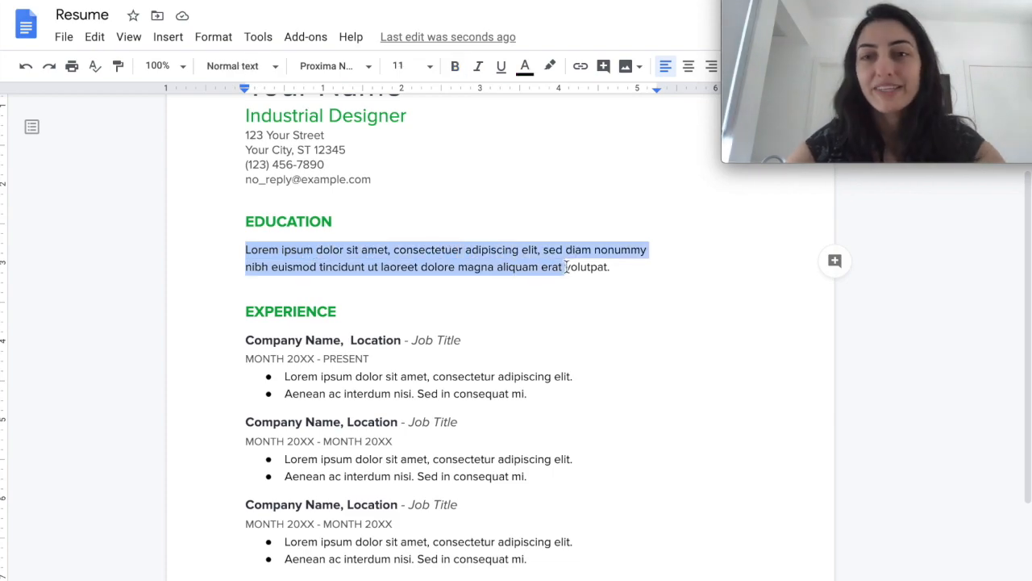
click(476, 254)
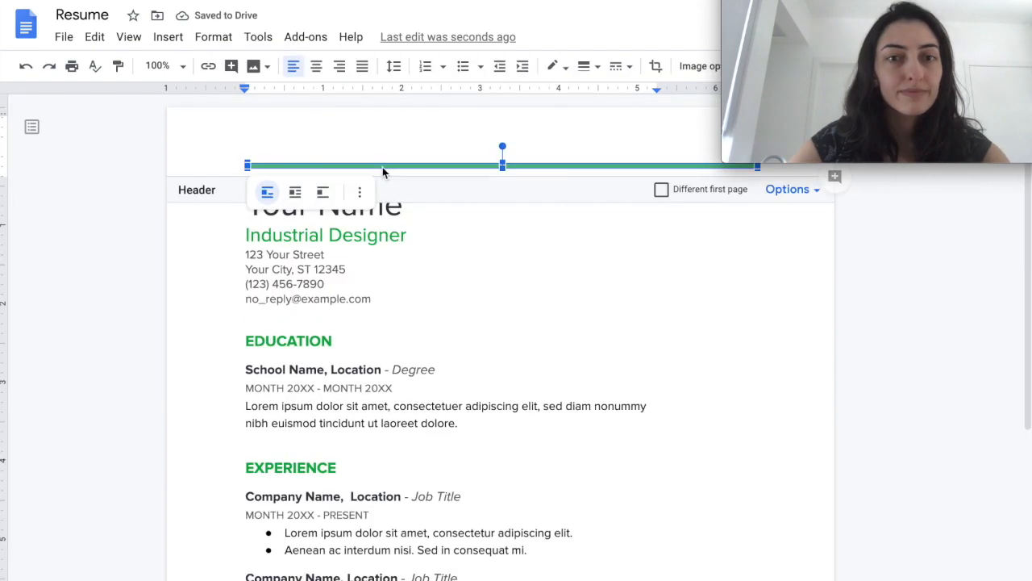
Step: Delete the green line from the page header and centre the "Your Name" title
key(Delete)
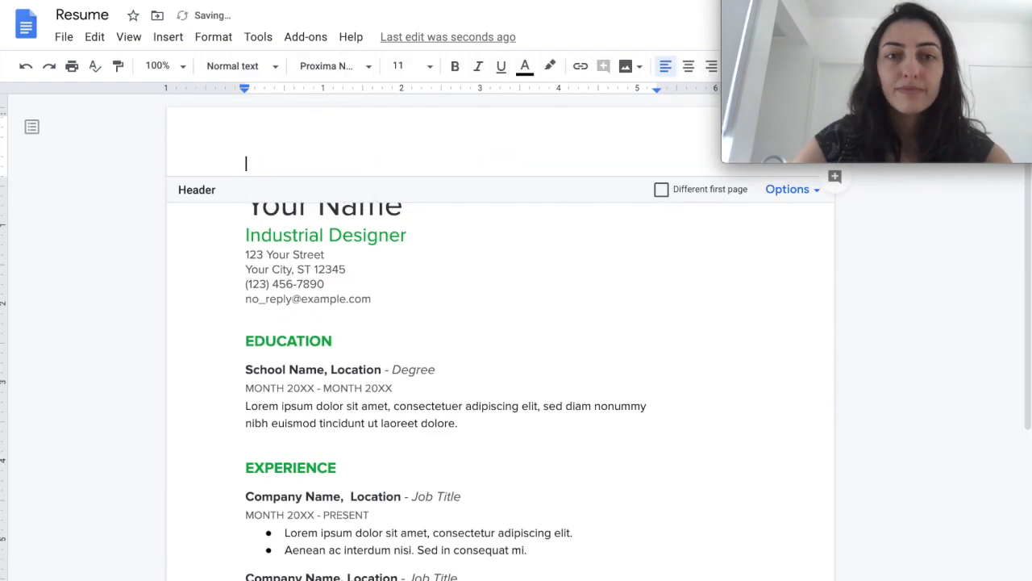
click(479, 277)
triple_click(321, 201)
click(688, 66)
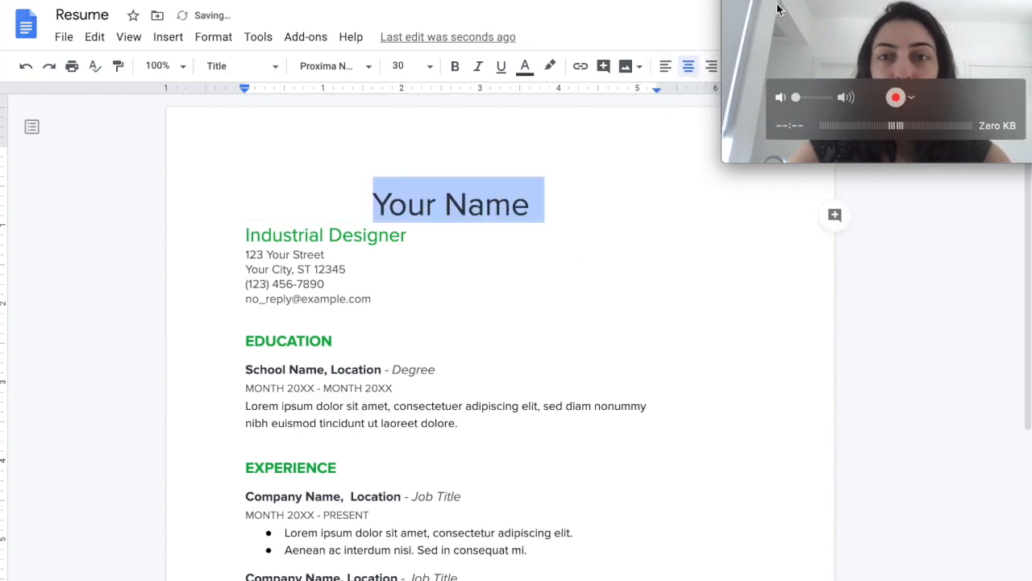
Step: Extend the right indent outward to widen the text area, and centre the Industrial Designer subtitle and contact lines
drag(659, 90, 716, 90)
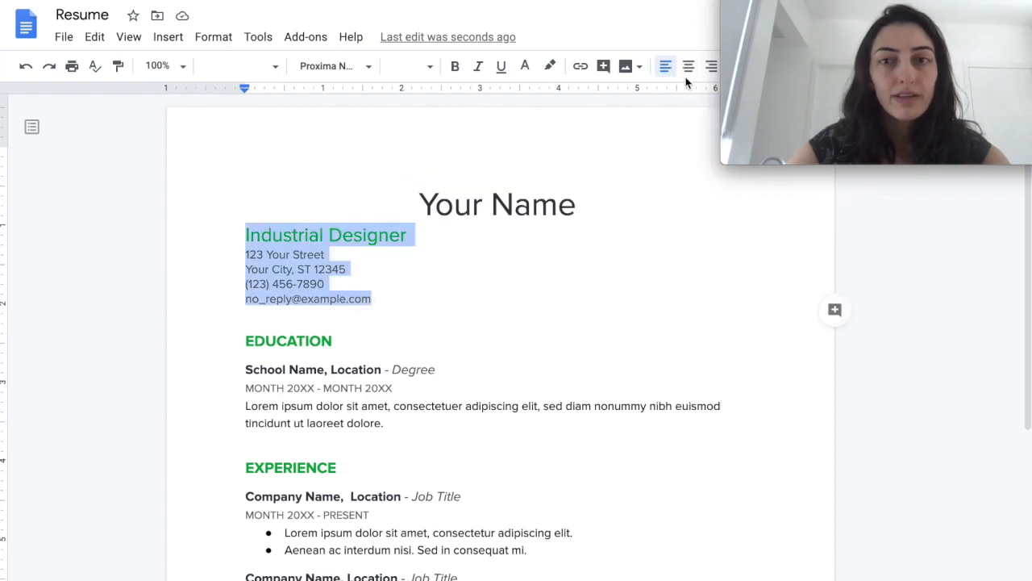
click(689, 68)
click(575, 264)
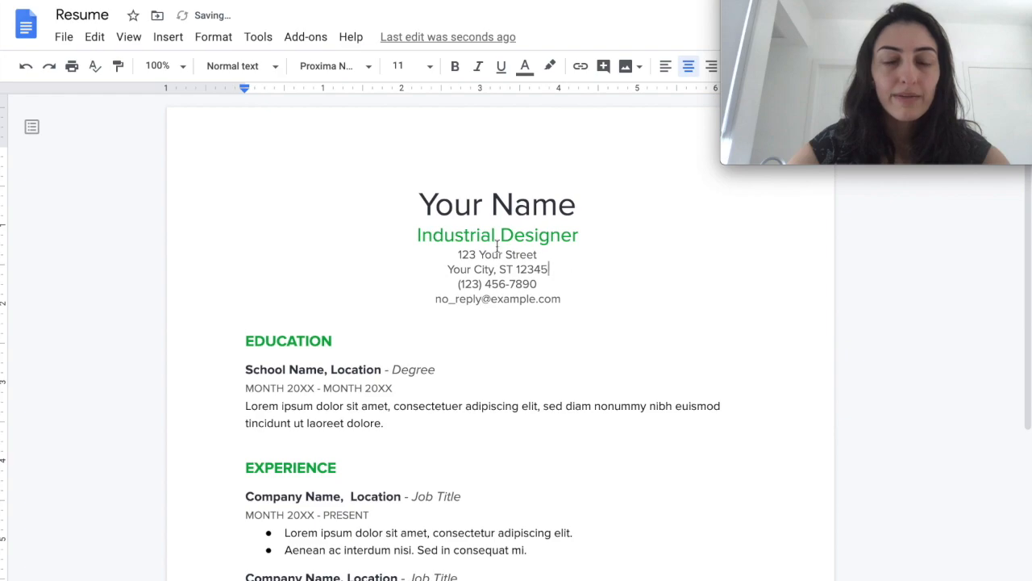
Step: Delete the Industrial Designer subtitle and the street address line beneath the name
drag(579, 234, 407, 234)
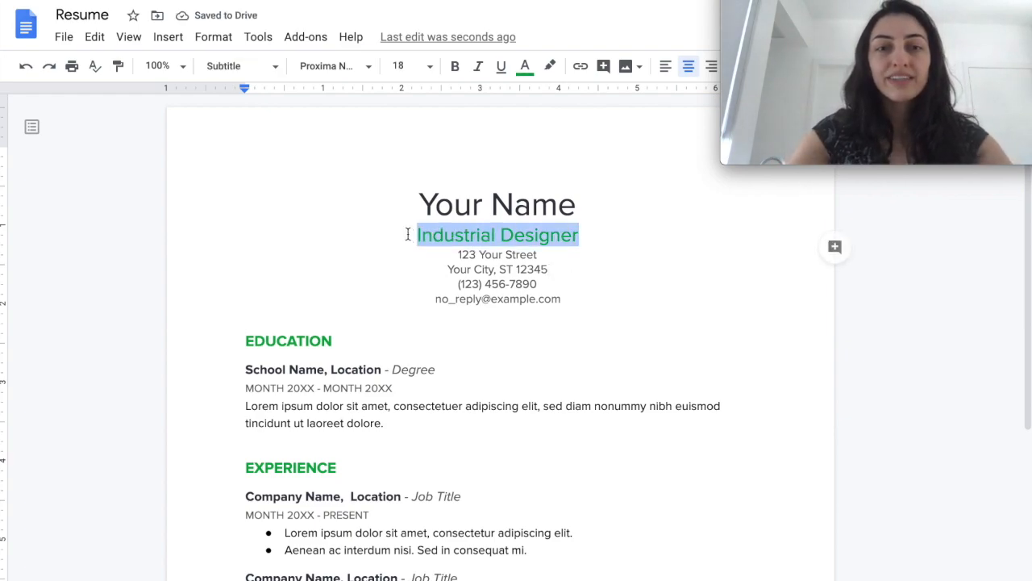
key(BackSpace)
key(BackSpace)
key(BackSpace)
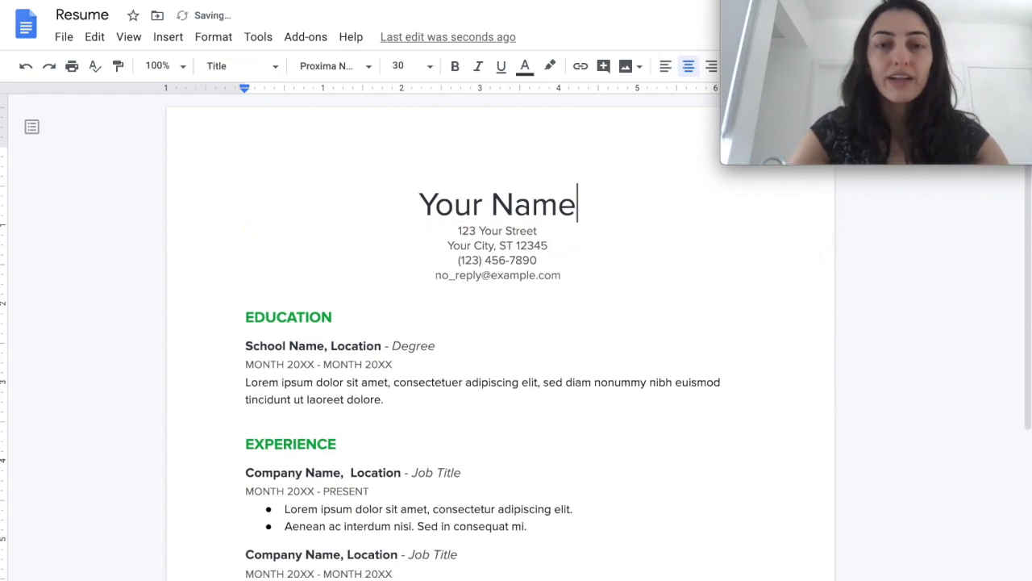
drag(538, 230, 455, 233)
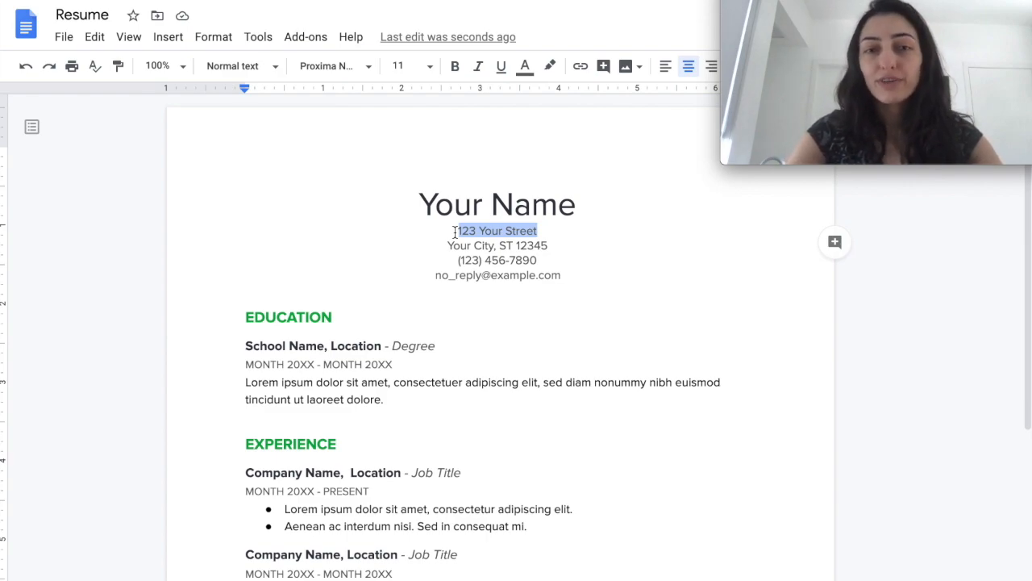
key(BackSpace)
key(BackSpace)
key(BackSpace)
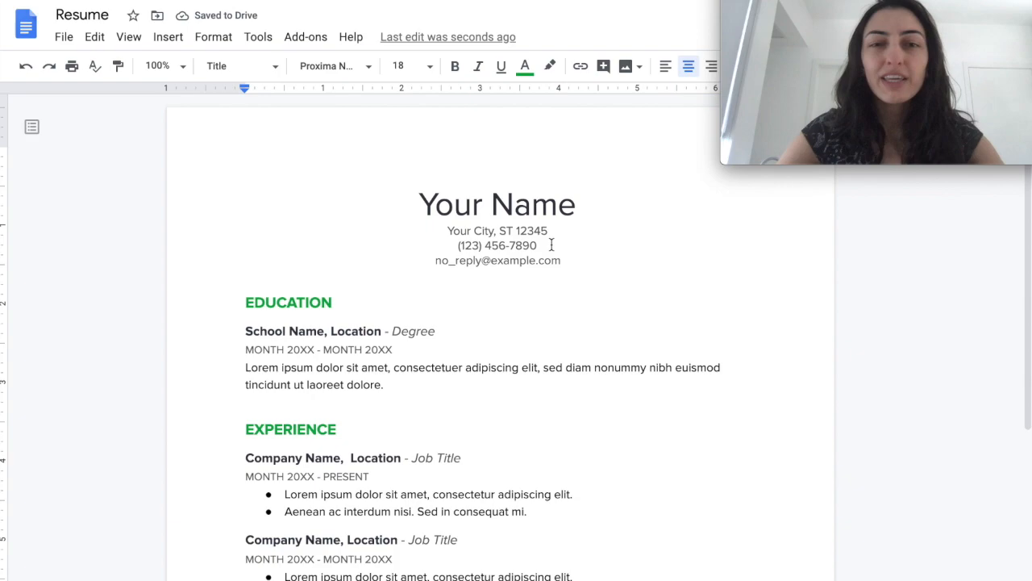
Step: Replace the city line with "LinkedIn" and join it with the phone and e-mail on one line, separated by vertical bars
triple_click(446, 233)
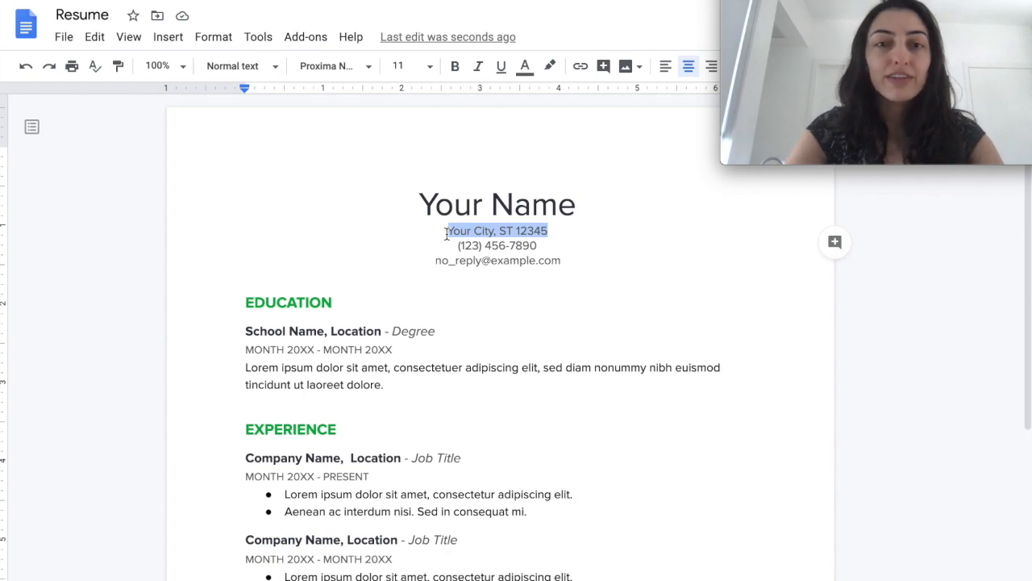
text(LinkedIn |)
key(Delete)
key(End)
text(|)
key(Delete)
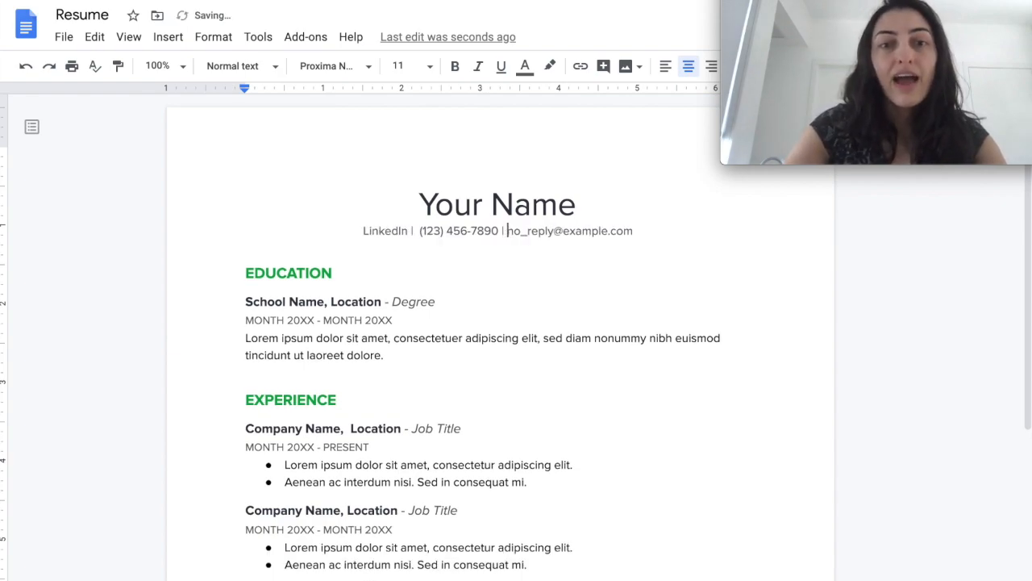
key(BackSpace)
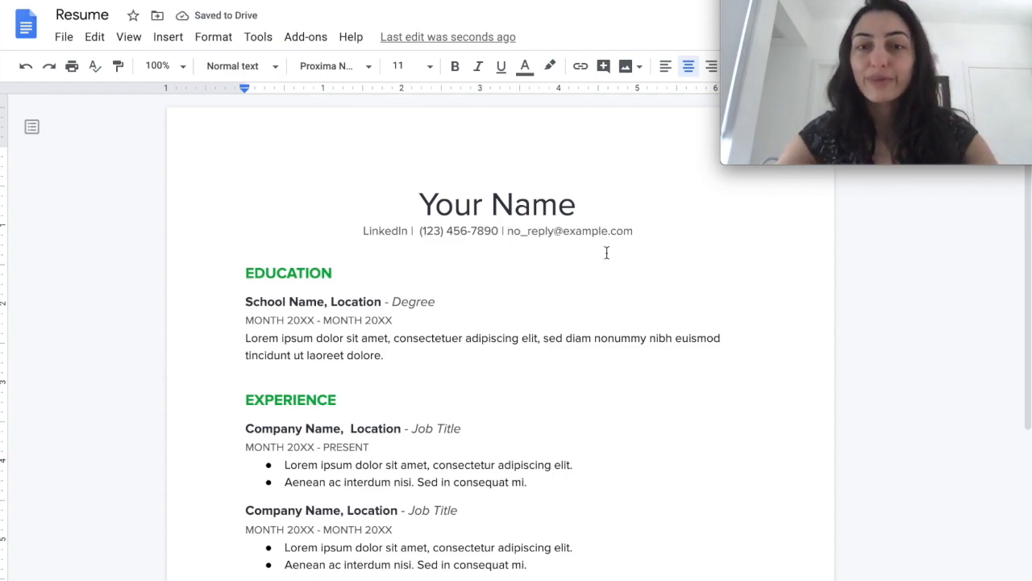
Step: Rewrite the Education entry as "Name of high school, city, state" with the italic date "May 2022" at the line's far end
scroll(556, 357, down, 5)
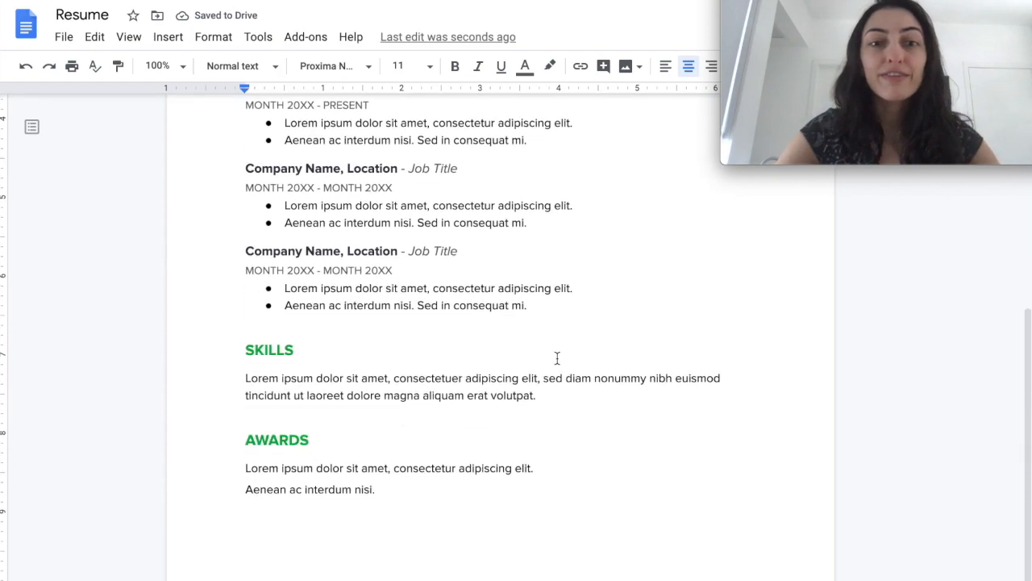
scroll(557, 358, up, 5)
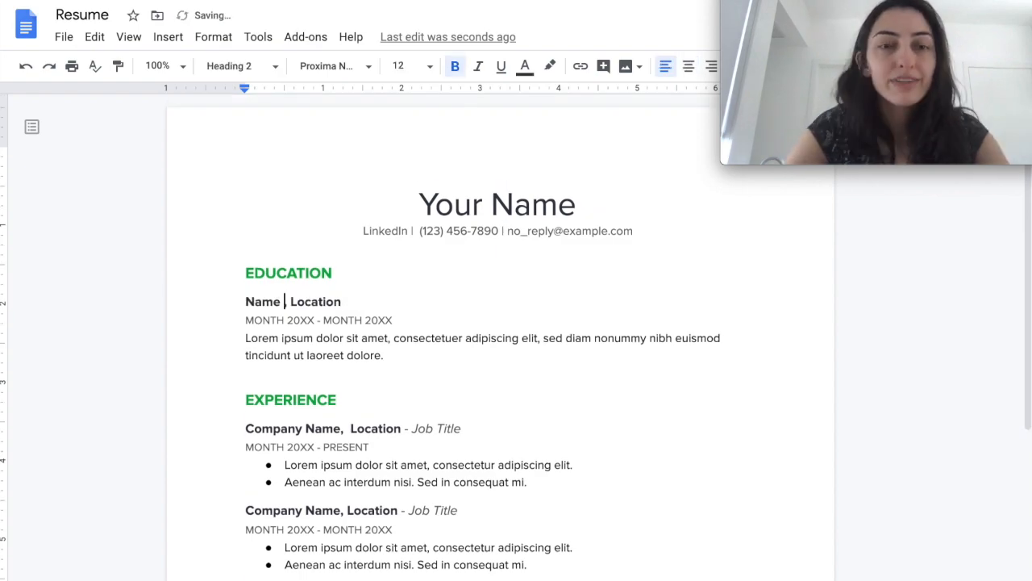
text(of high s)
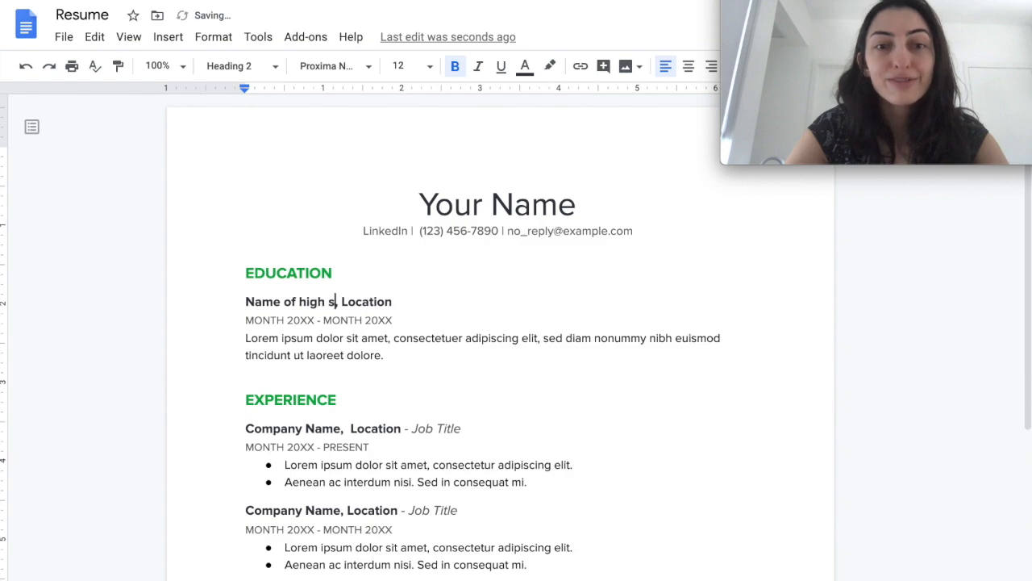
text(chool,)
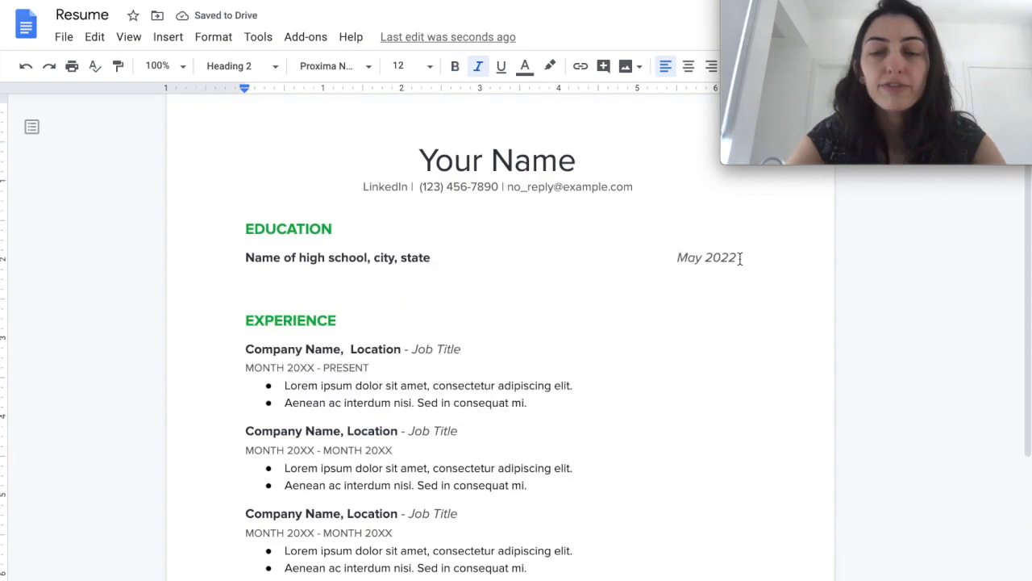
drag(737, 258, 676, 258)
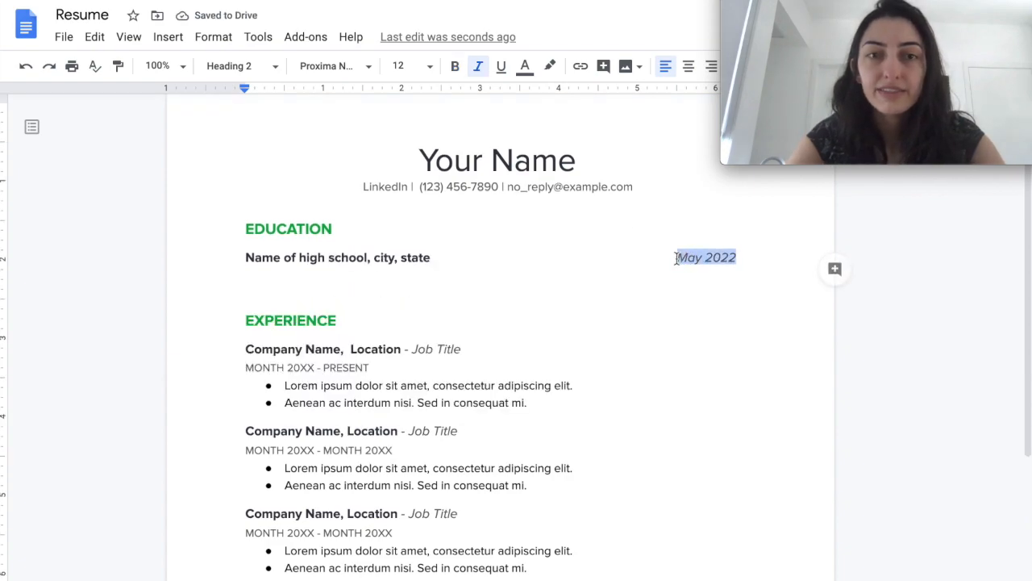
click(676, 258)
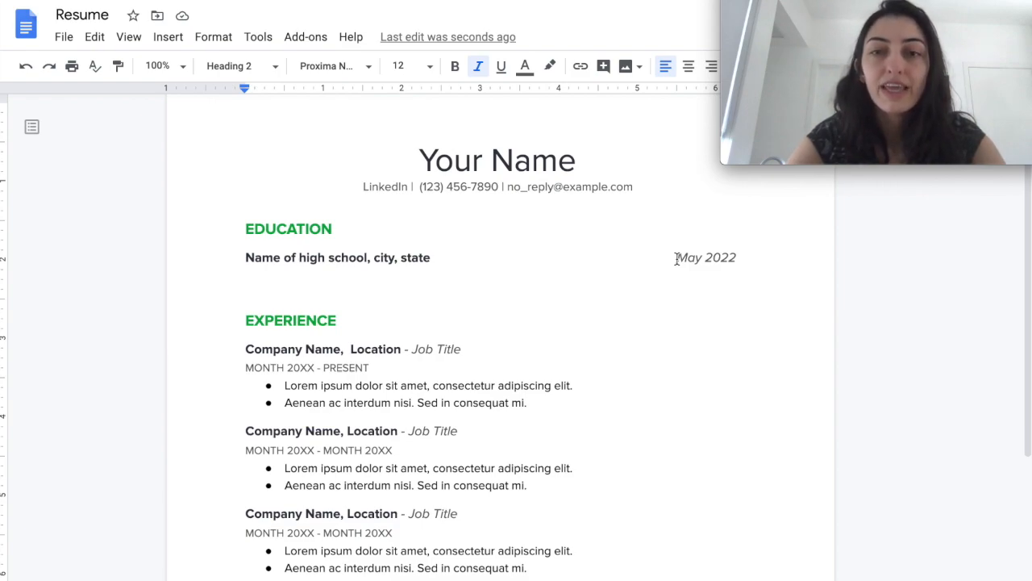
text(EXPEC)
key(BackSpace)
key(BackSpace)
key(BackSpace)
key(BackSpace)
key(BackSpace)
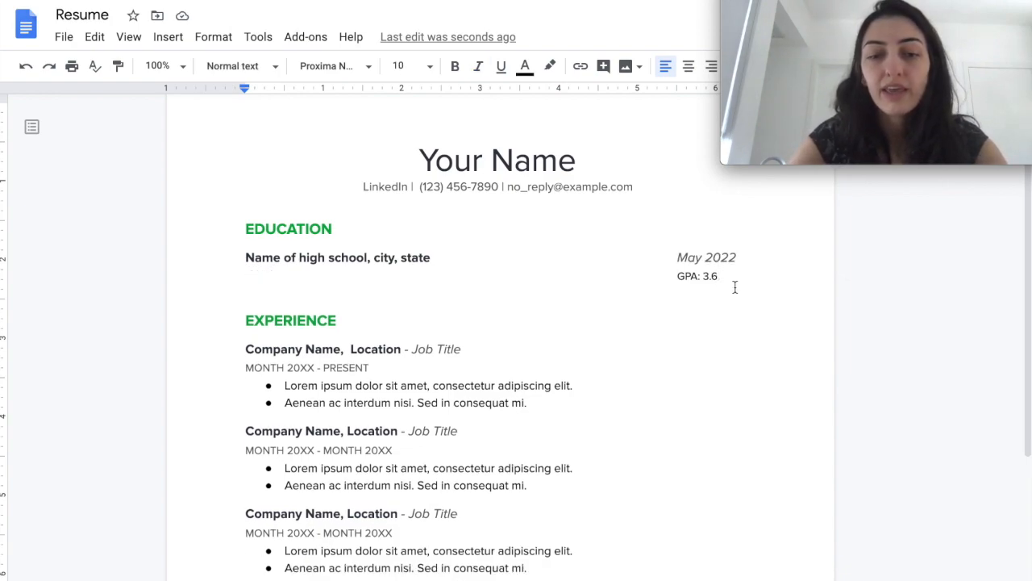
Step: Keep the line beneath the May 2022 date as "GPA: 3.6" and select the whole Education entry
text(9)
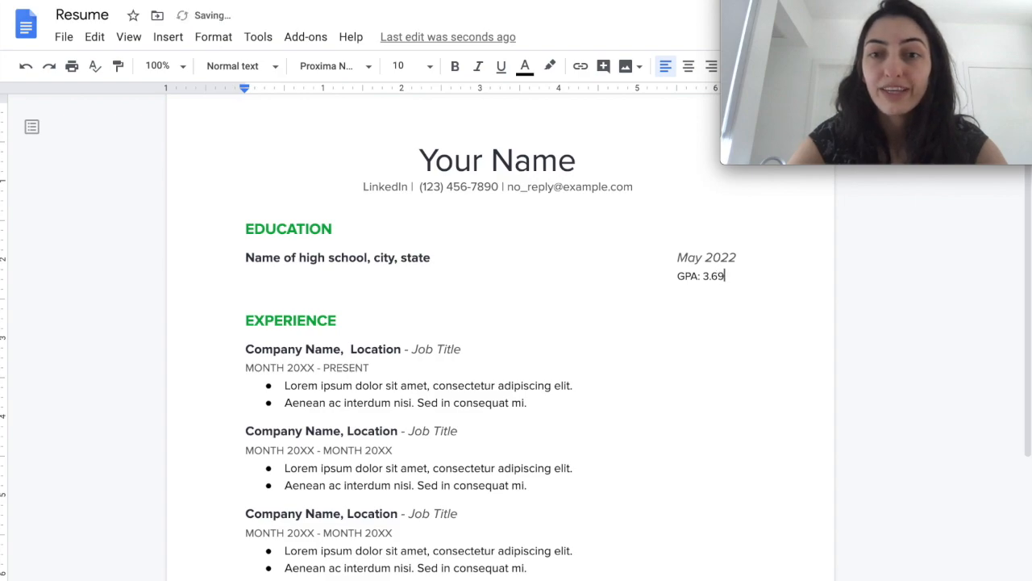
key(BackSpace)
drag(245, 258, 732, 282)
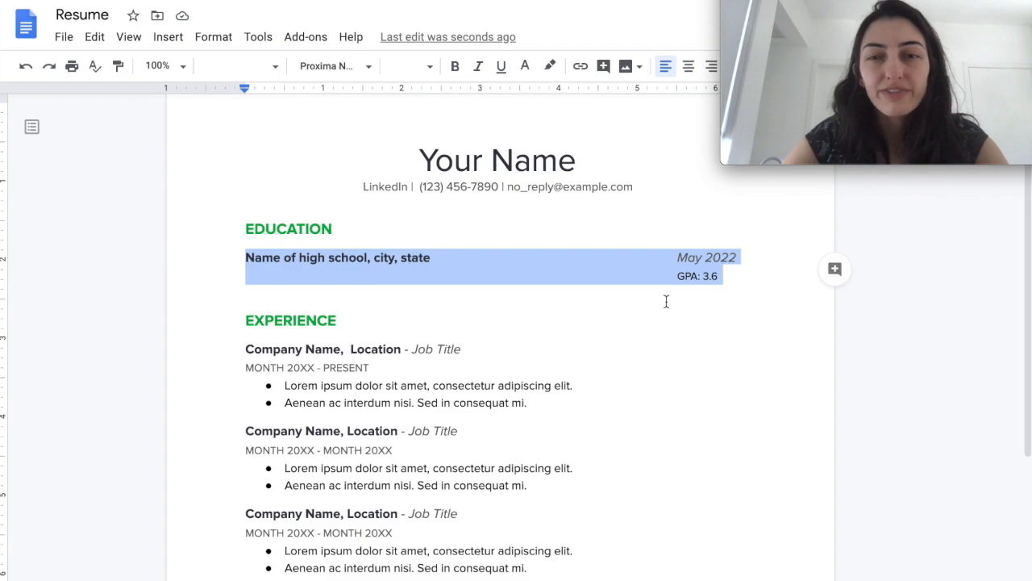
Step: Set the GPA to 3.99 in bold and add the lines "AP classes, honors," and "Honor roll/awards" beneath the high school name
click(720, 276)
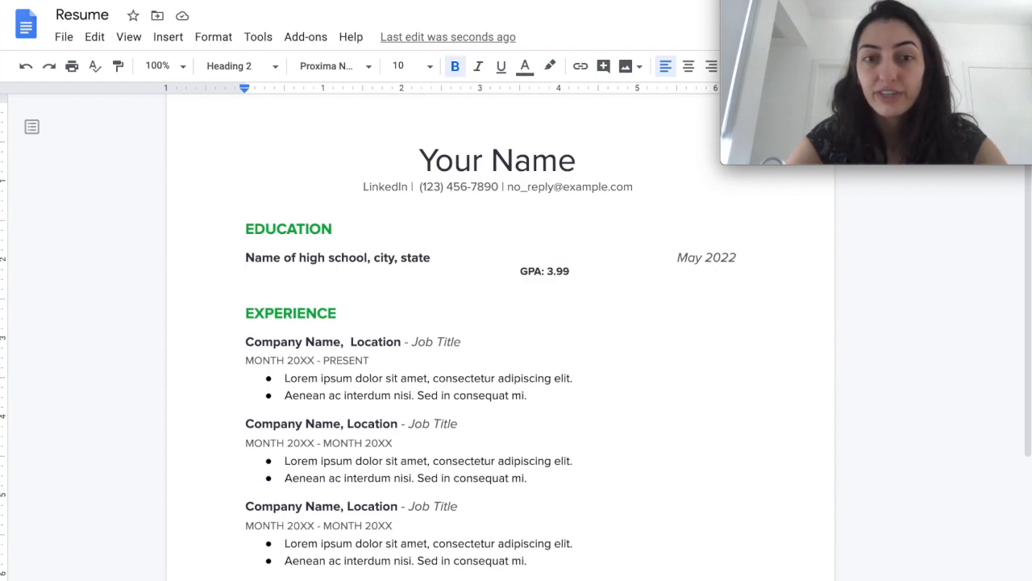
text(AP)
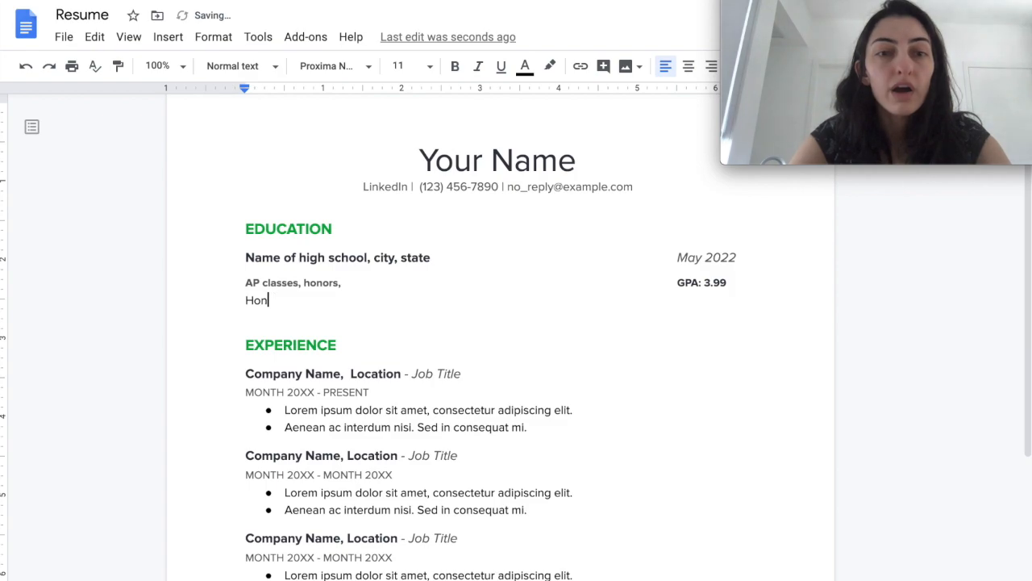
text(or roll/awards)
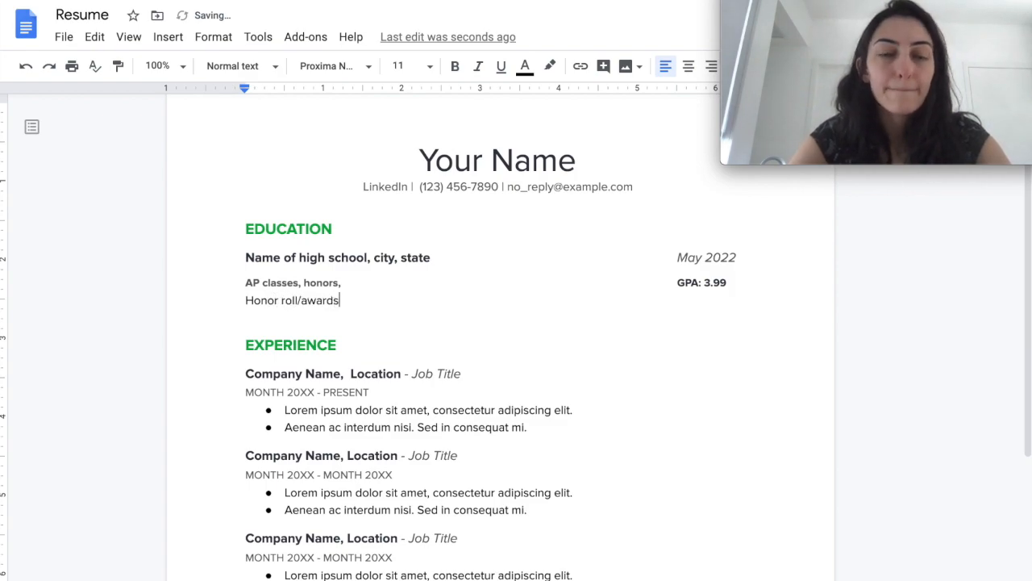
Step: Move the italic job title ahead of the company name and location in the first Experience entry
scroll(392, 306, down, 1)
click(373, 309)
click(241, 326)
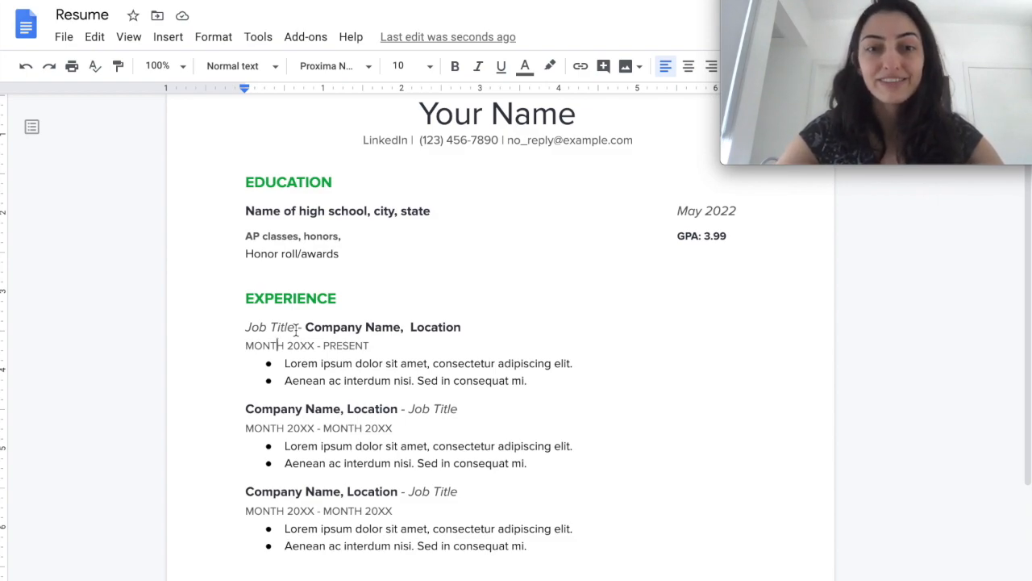
Step: Replace the first Experience entry's job title with "Babysitter" and delete the company name and location after it
drag(295, 328, 246, 328)
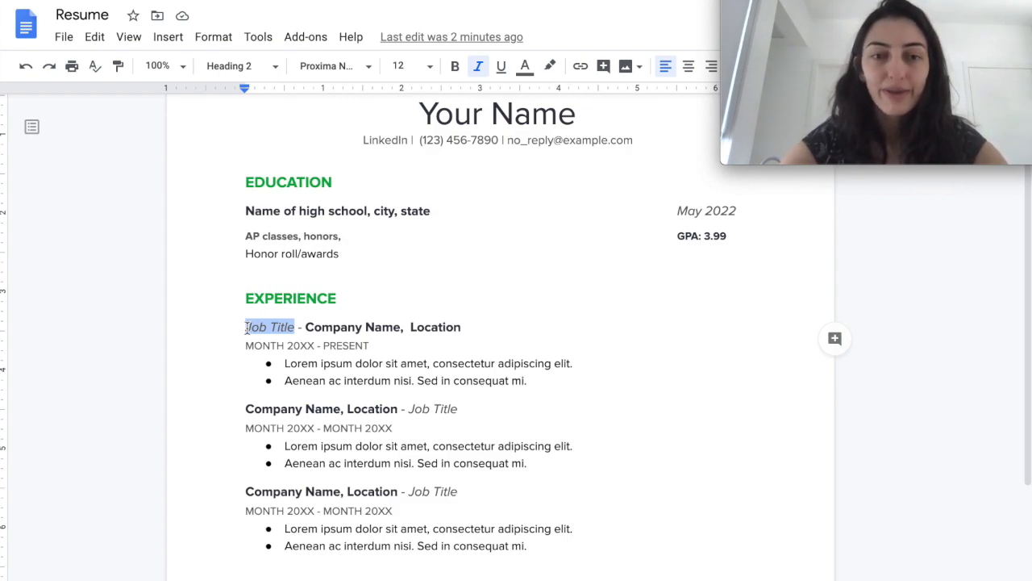
text(Babysitte)
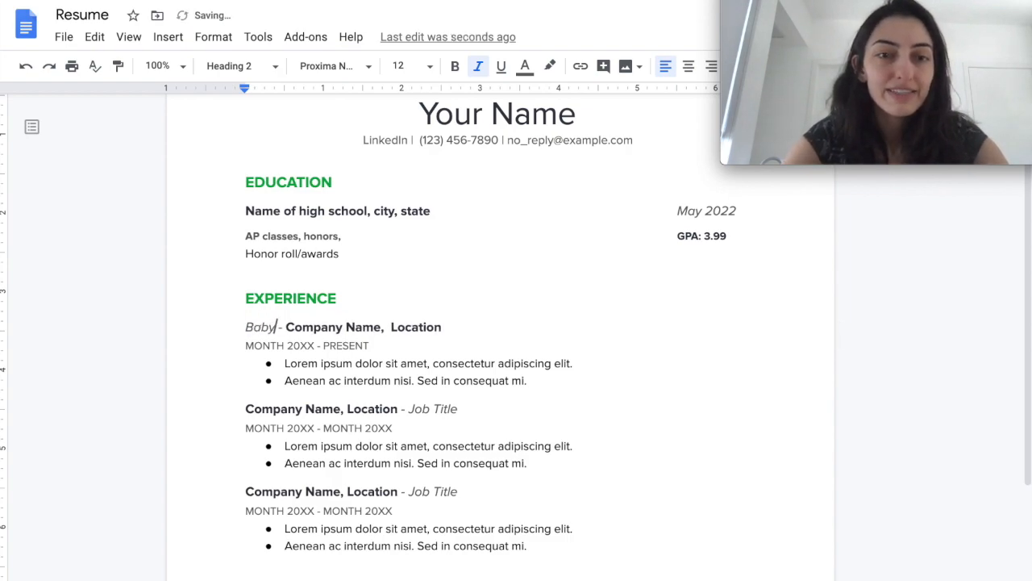
text(r)
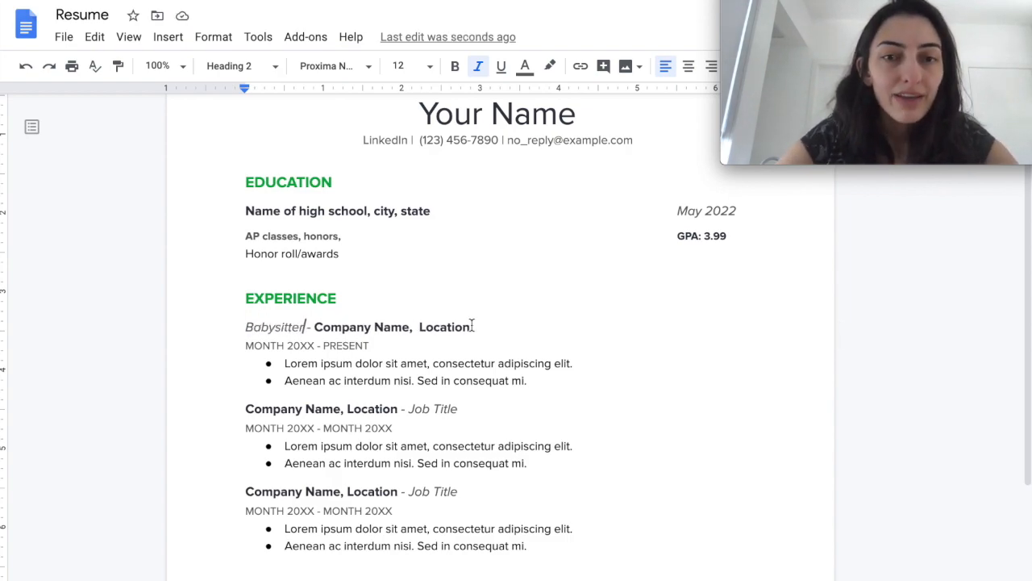
drag(471, 327, 308, 326)
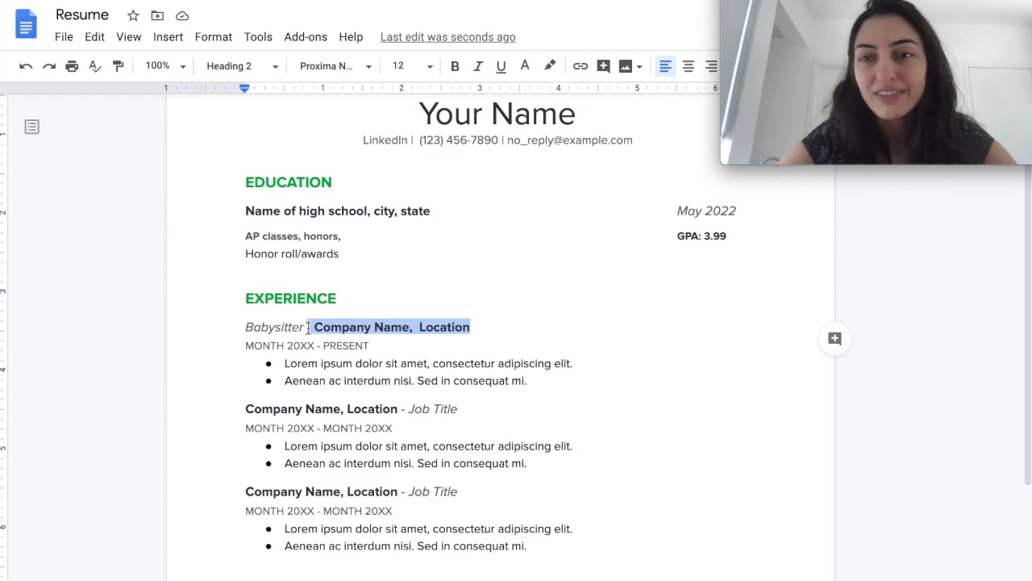
key(BackSpace)
Step: Replace the Babysitter entry's first bullet with the note "What's hard about the job? - discipline, filling time with fun stuff to do"
triple_click(283, 365)
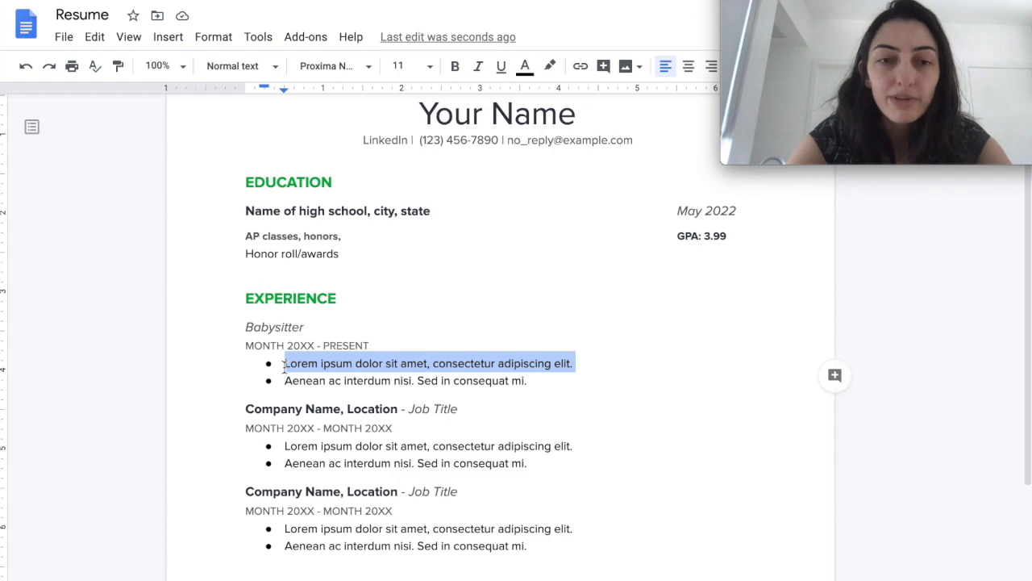
text(What')
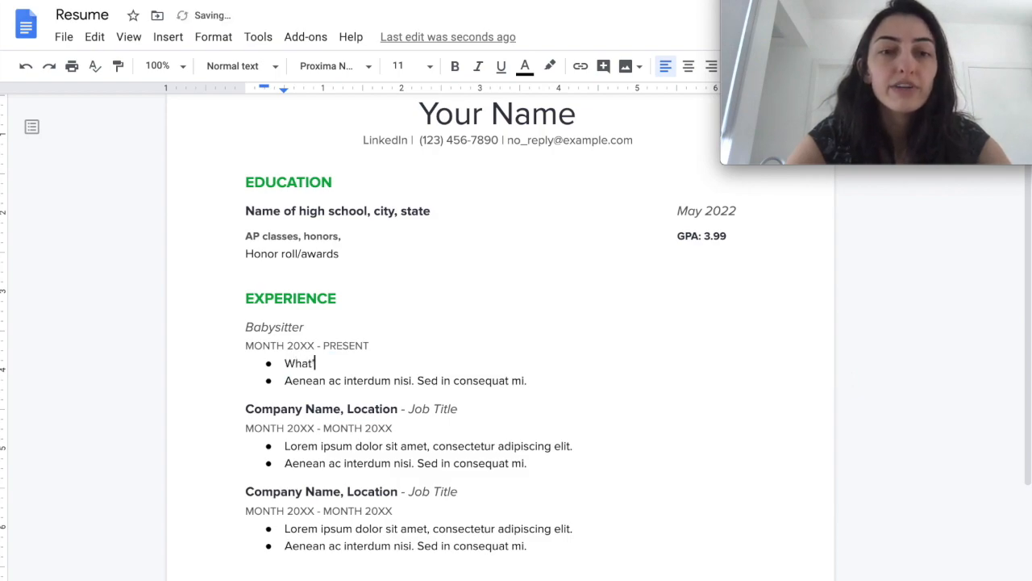
text(s hard about the )
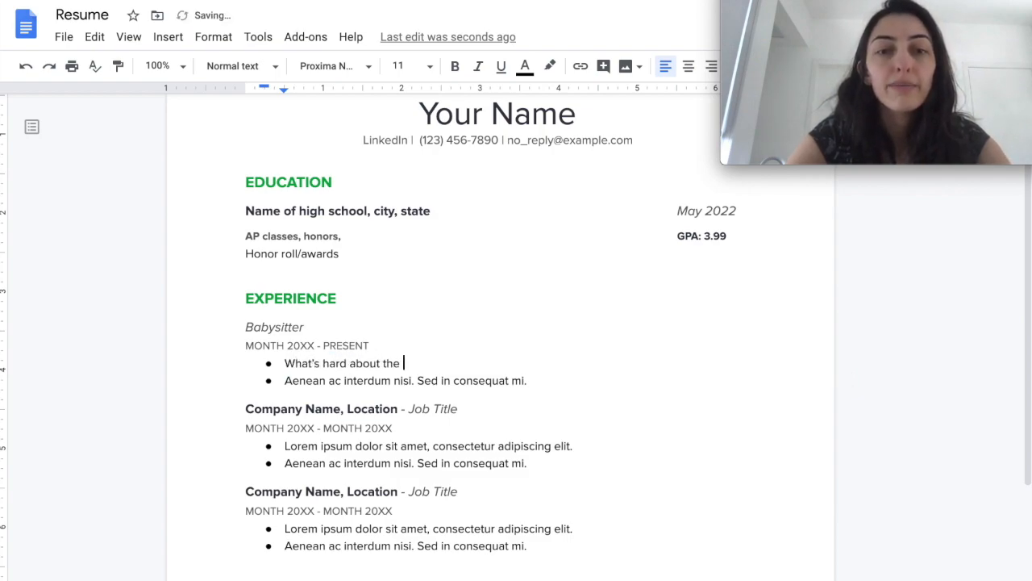
text(job? - )
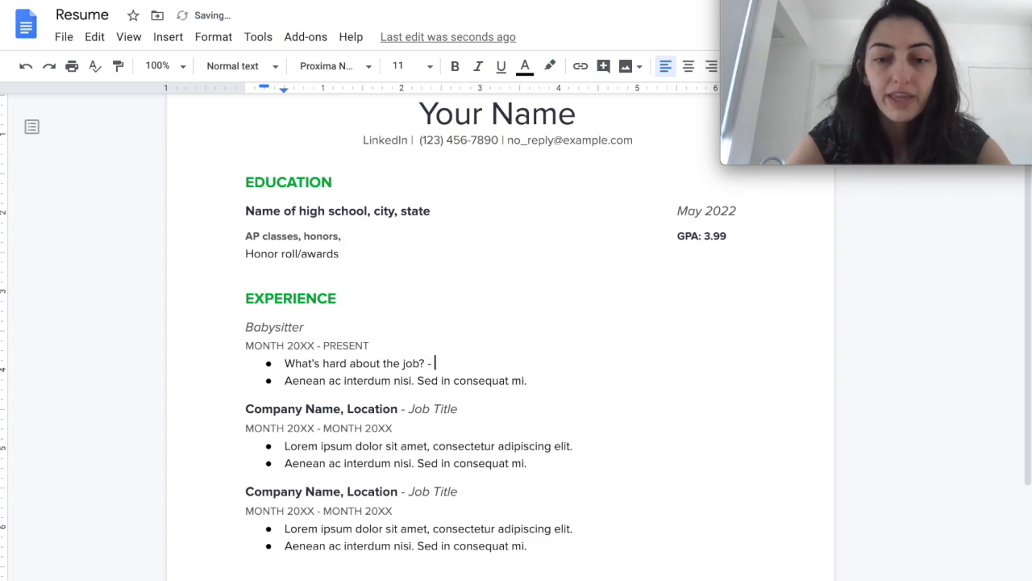
text(discipline)
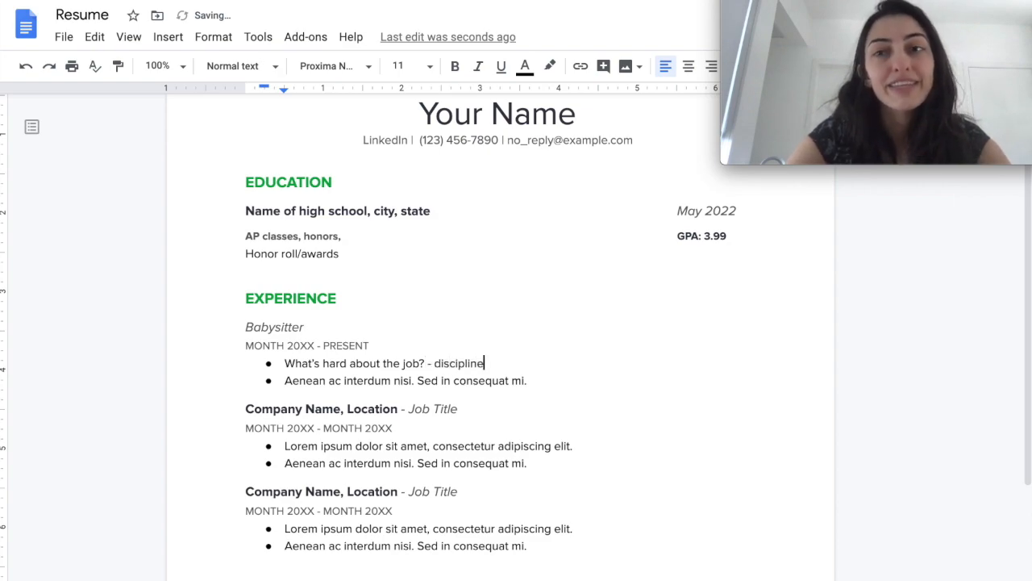
text(, filling)
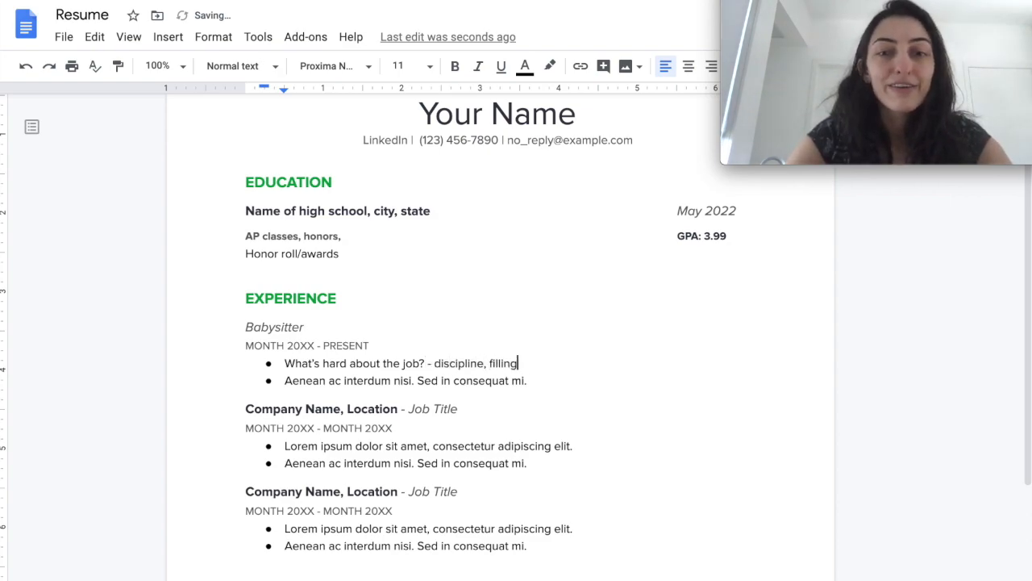
text( time with fun st)
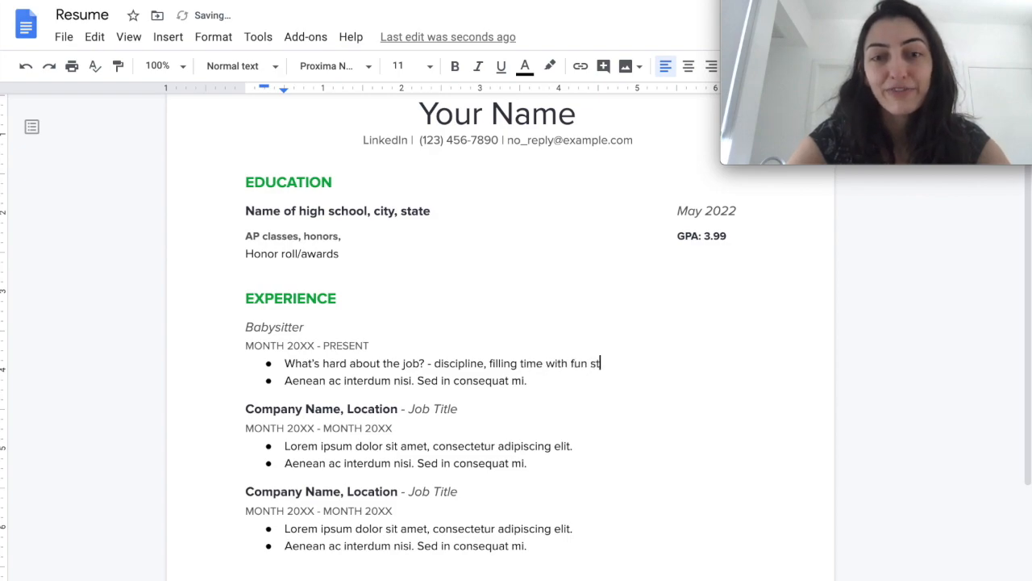
text(uff to do)
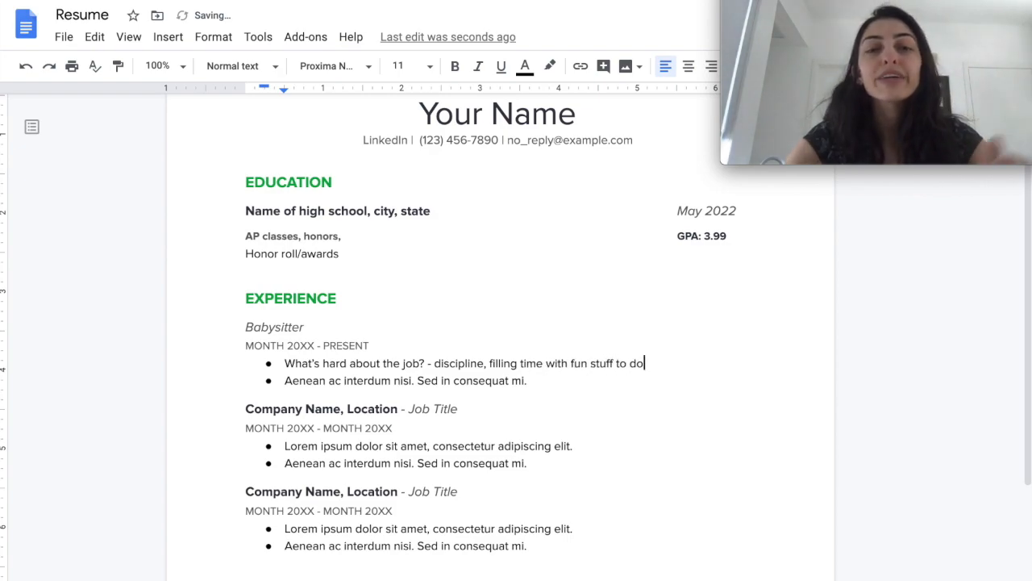
Step: Replace the Babysitter entry's second bullet with "Responsible for maintaining behavioral expectations of three children, aged 5-12"
drag(530, 381, 287, 379)
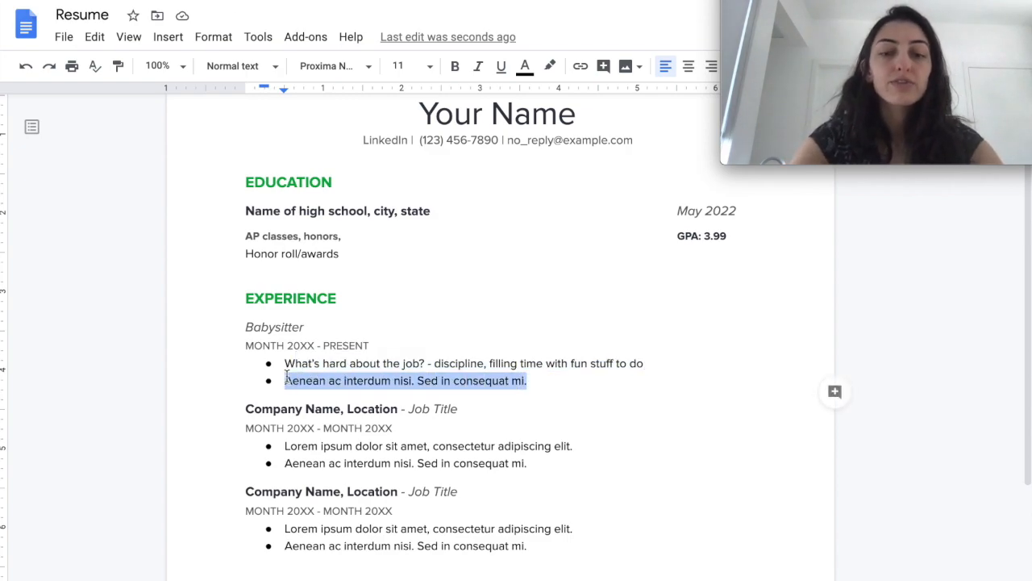
text(Responsible)
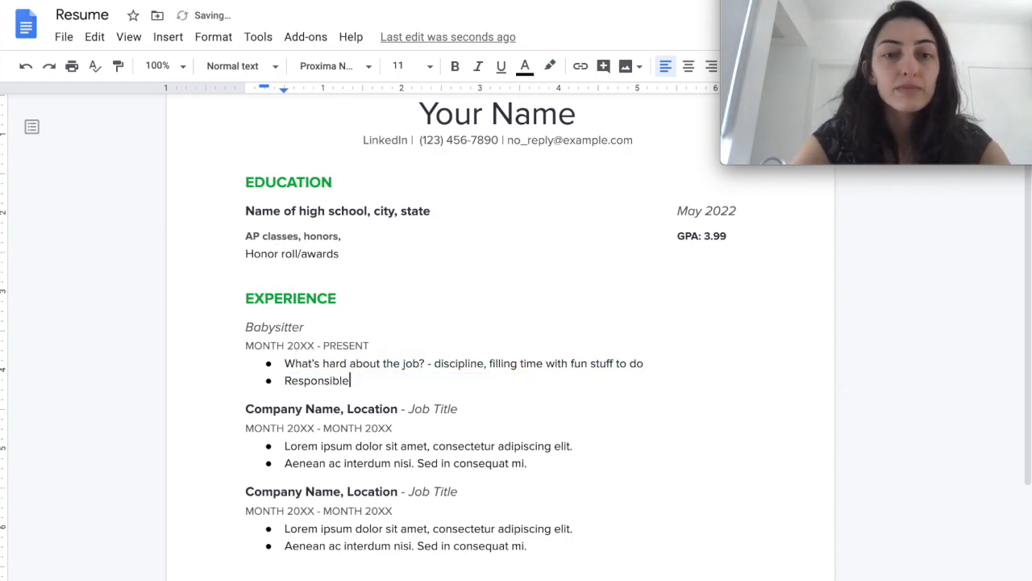
text( for main)
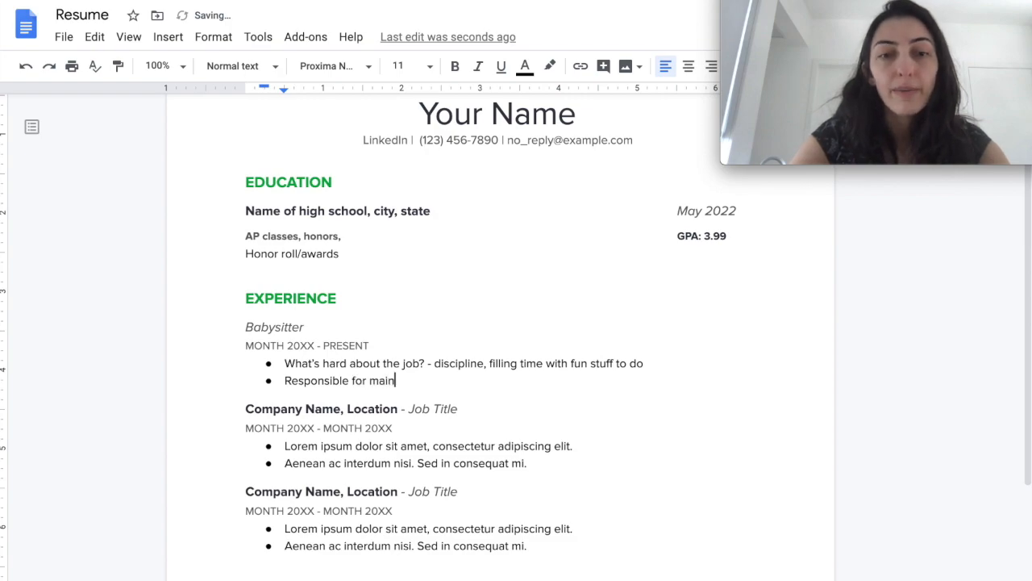
text(taining behavio)
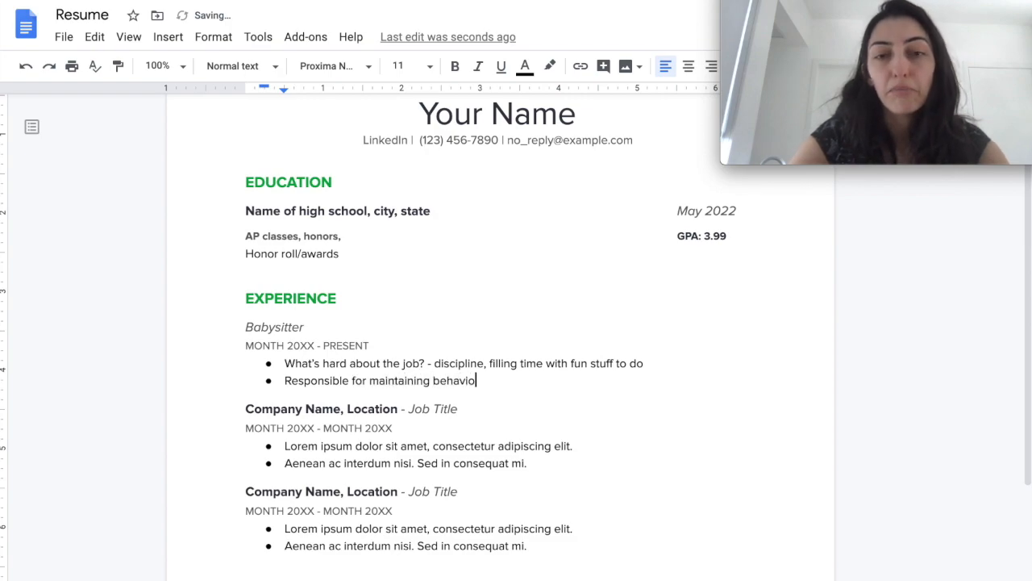
text(ral expectations of)
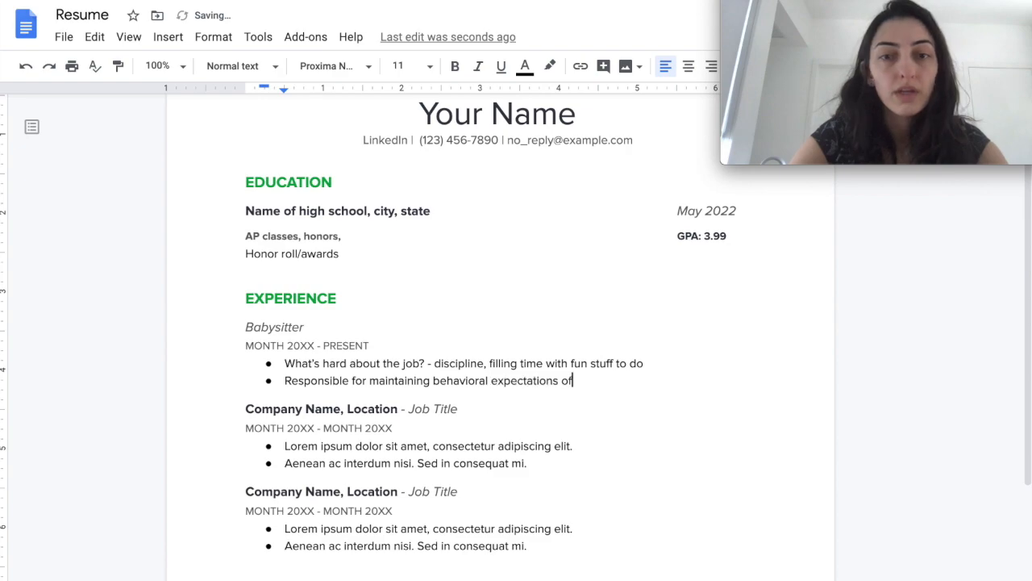
text( three childre)
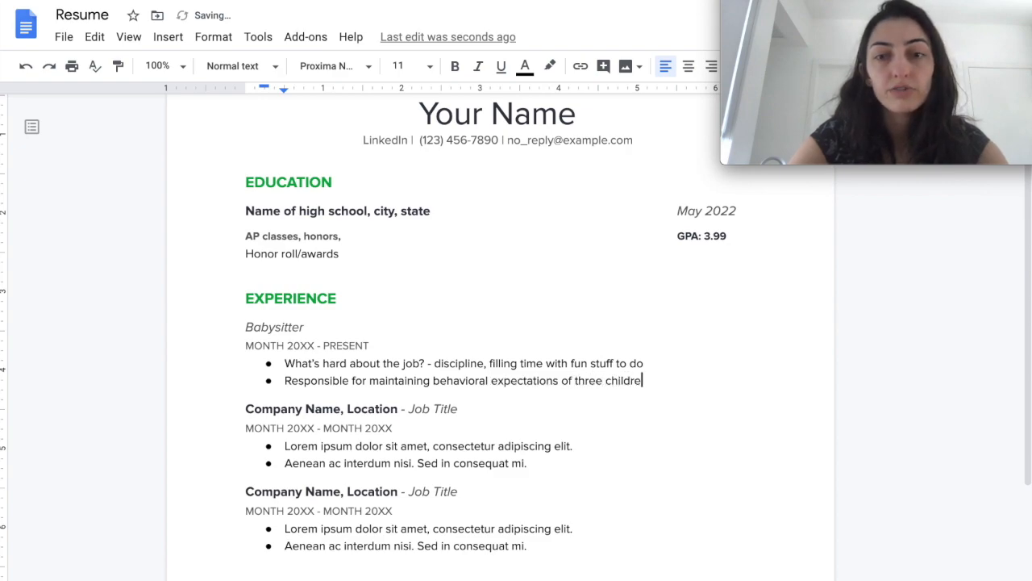
text(n, aged 5-12)
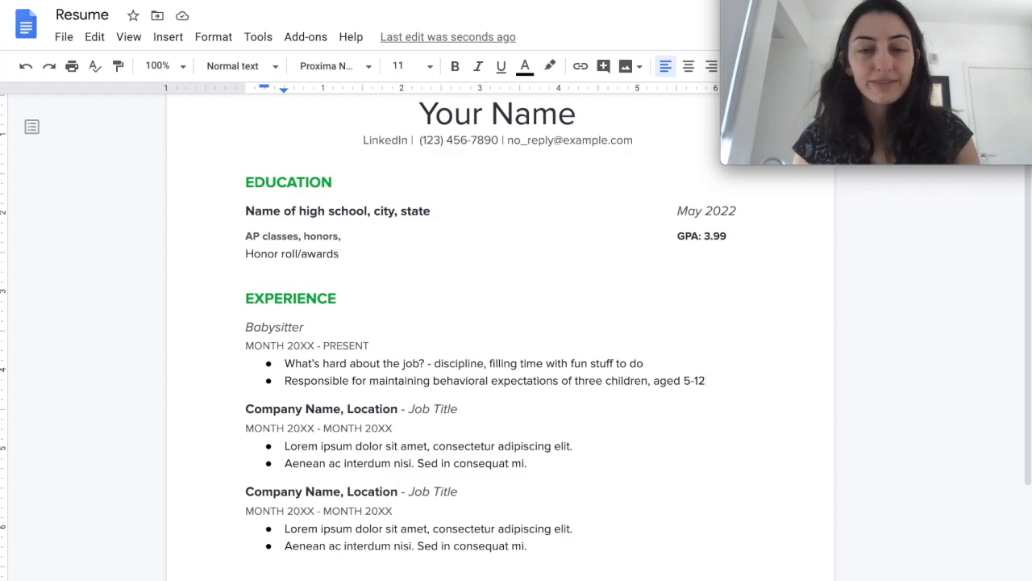
Step: Add a third bullet to the Babysitter entry reading "Create educational activities to teach science concepts"
key(Return)
text(Create educational ac)
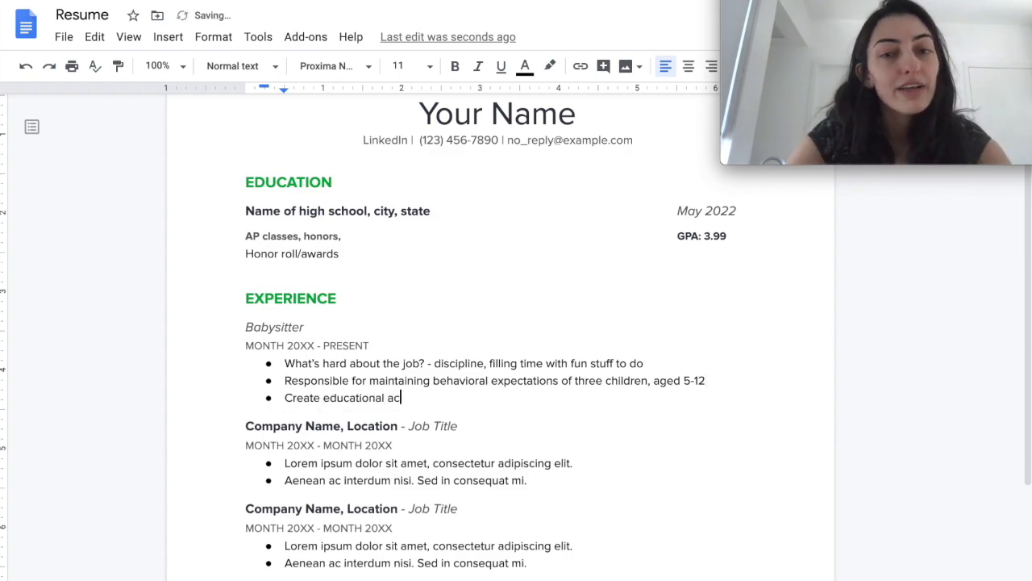
text(tivities to tea)
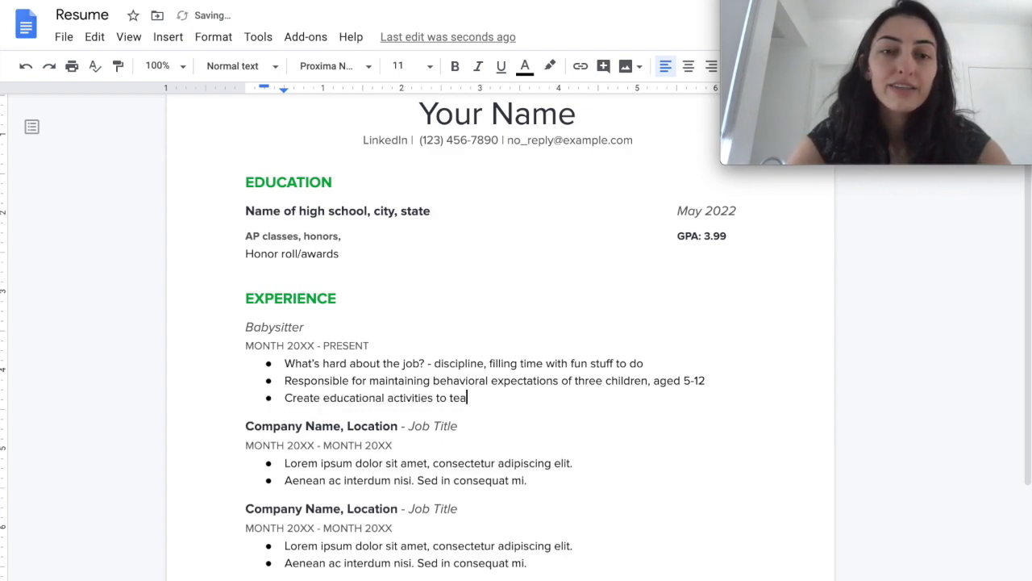
text(ch scien)
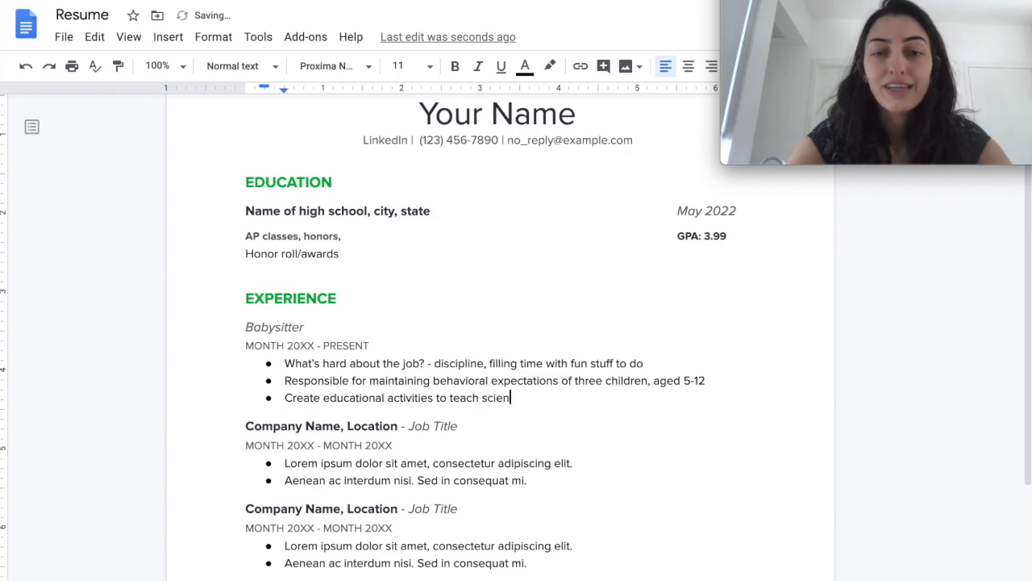
text(ce concepts)
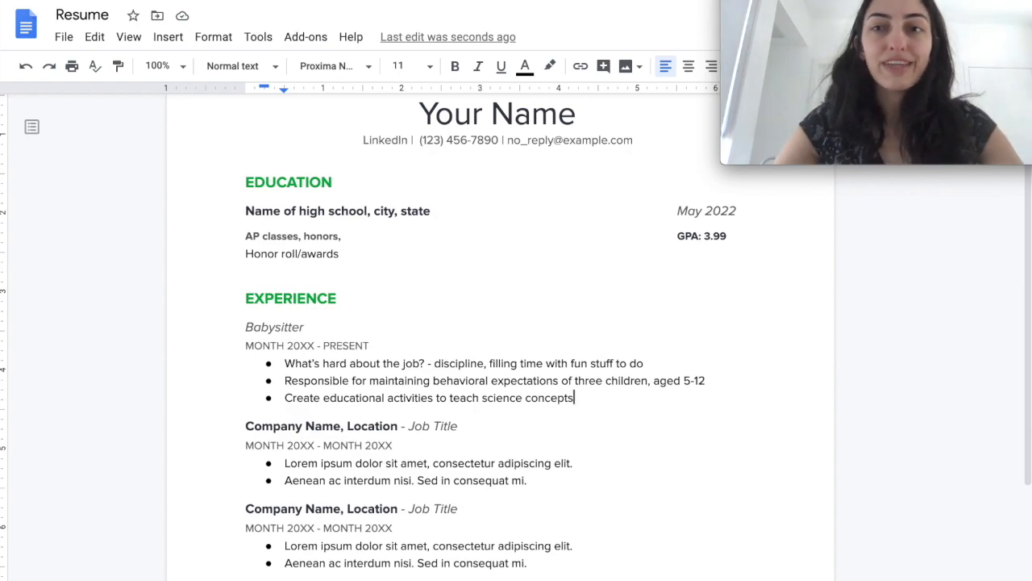
Step: Add the Babysitter bullet "Received positive recognition and referrals from 4 different clients" and delete the "What's hard about the job?" bullet
key(Return)
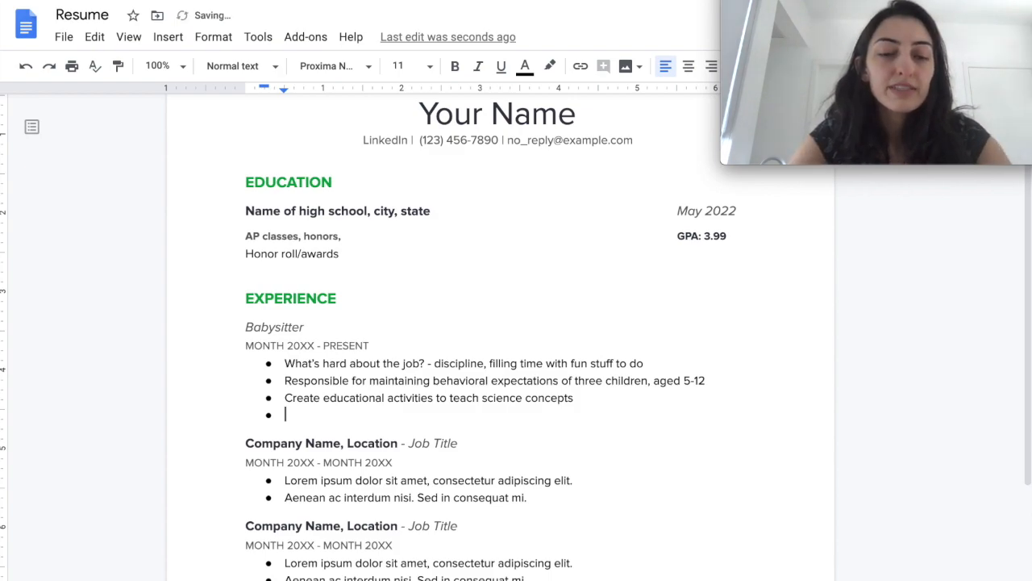
text(Received pos)
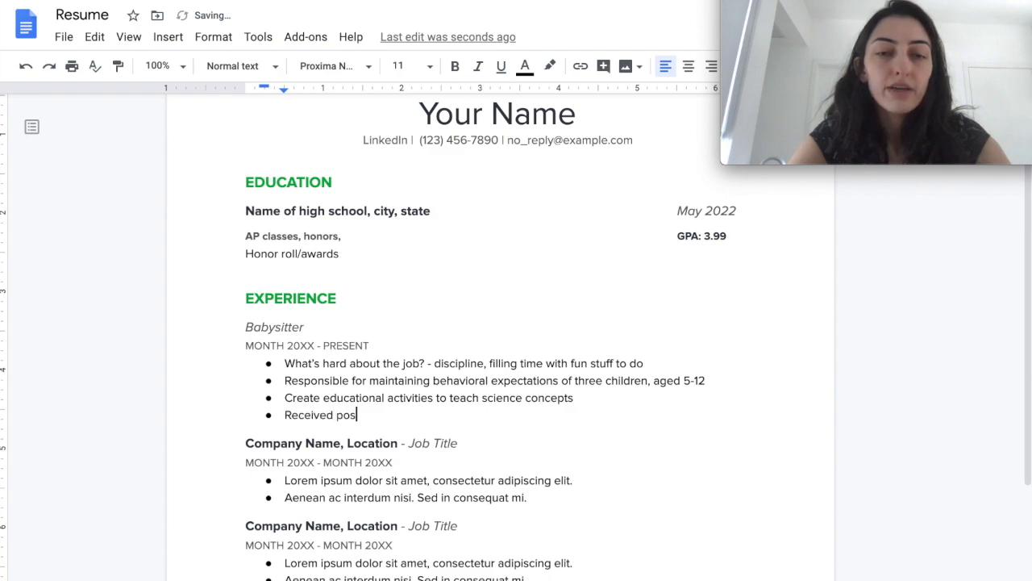
text(itive recognition and)
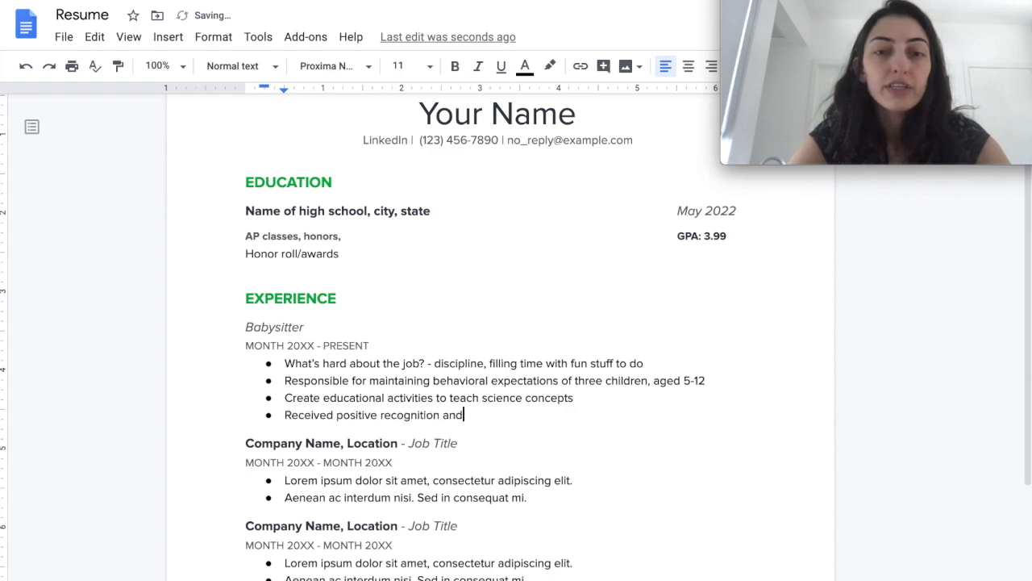
text( referrals from )
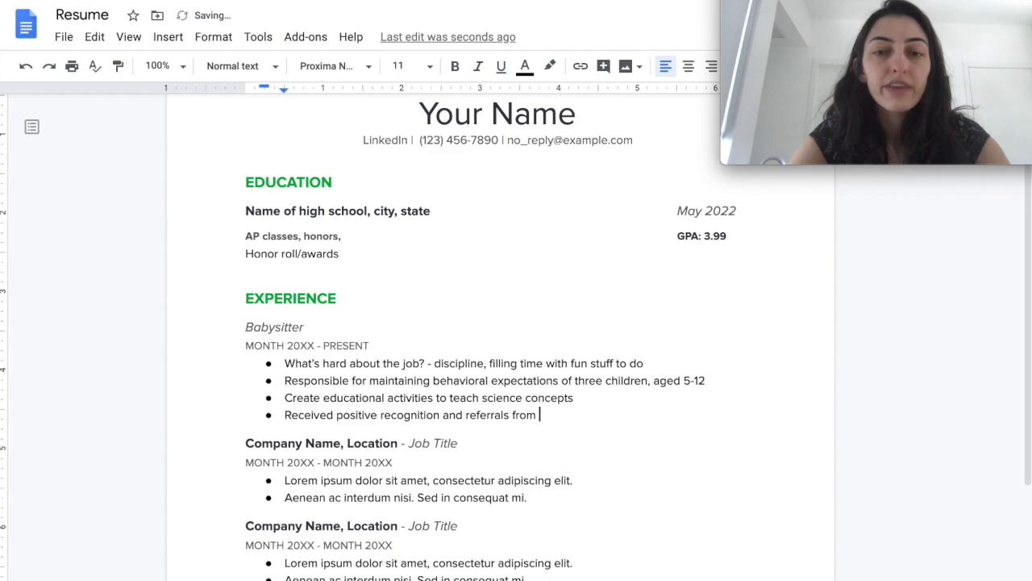
text(4 different)
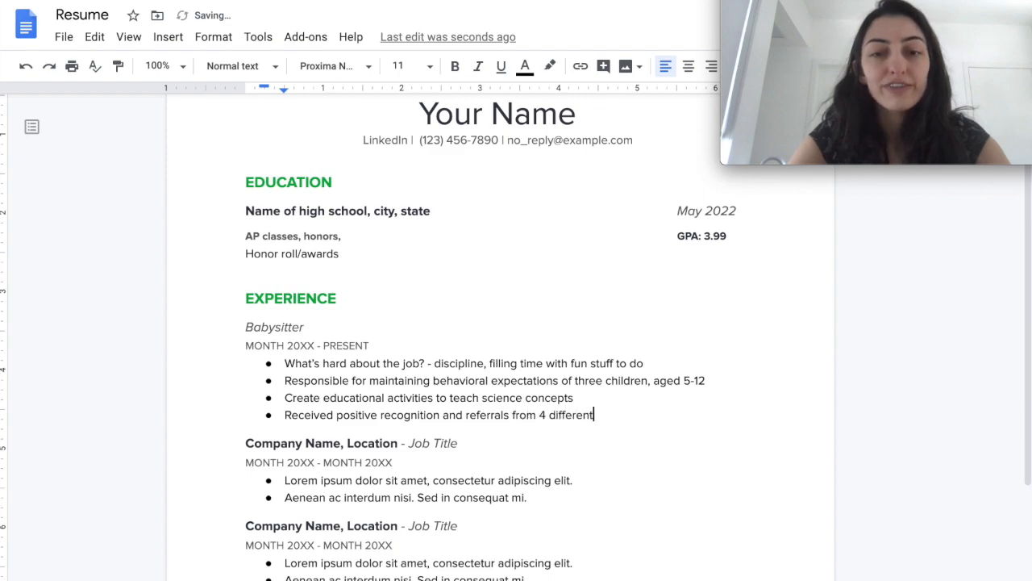
text( clients)
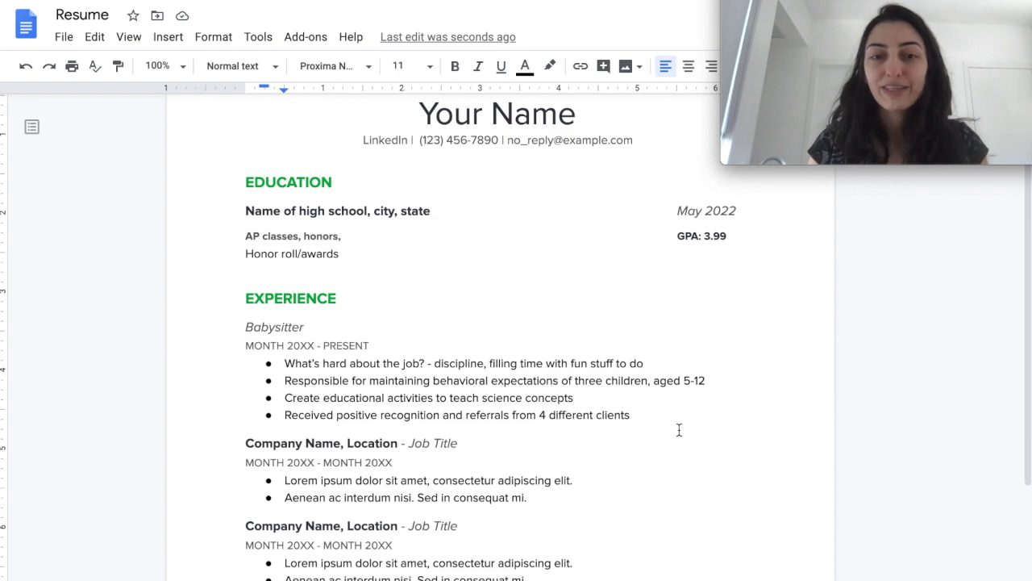
triple_click(462, 365)
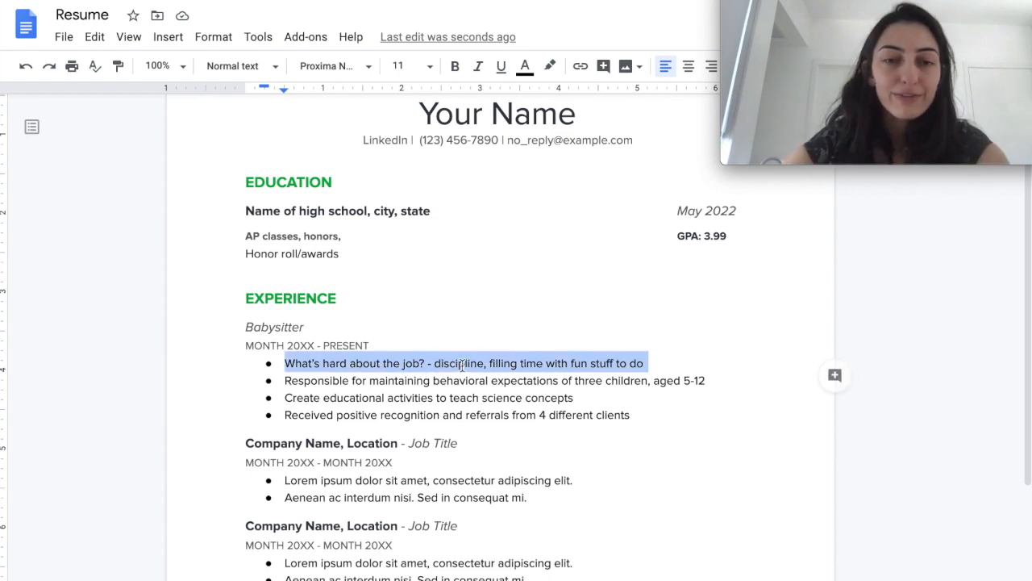
key(BackSpace)
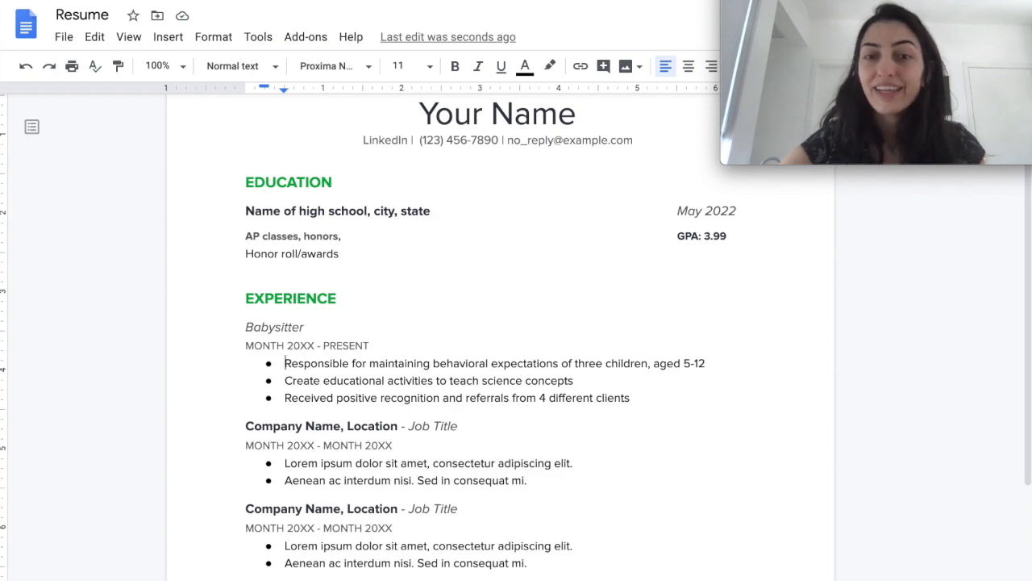
Step: Change the Experience section heading to "WORK EXPERIENCE"
scroll(247, 142, down, 2)
click(246, 141)
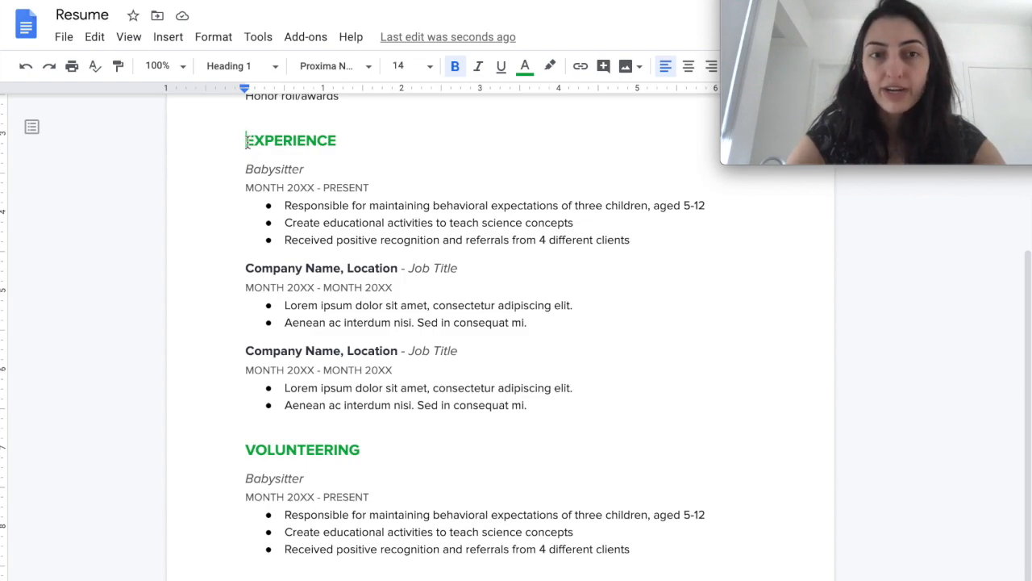
text(WORK)
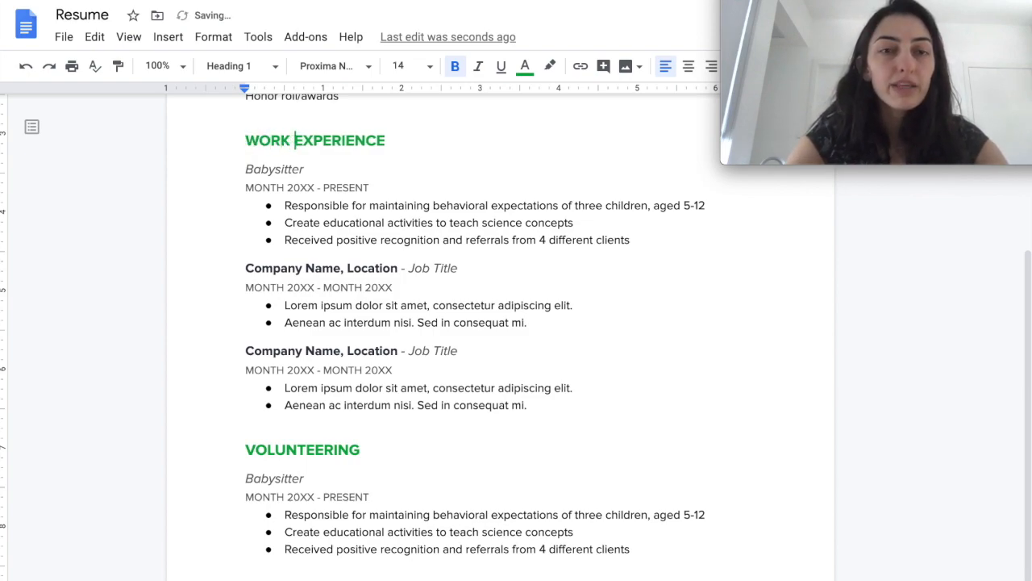
Step: Replace the Volunteering section heading with "EXTRACURRICULAR OUTREACH"
double_click(276, 452)
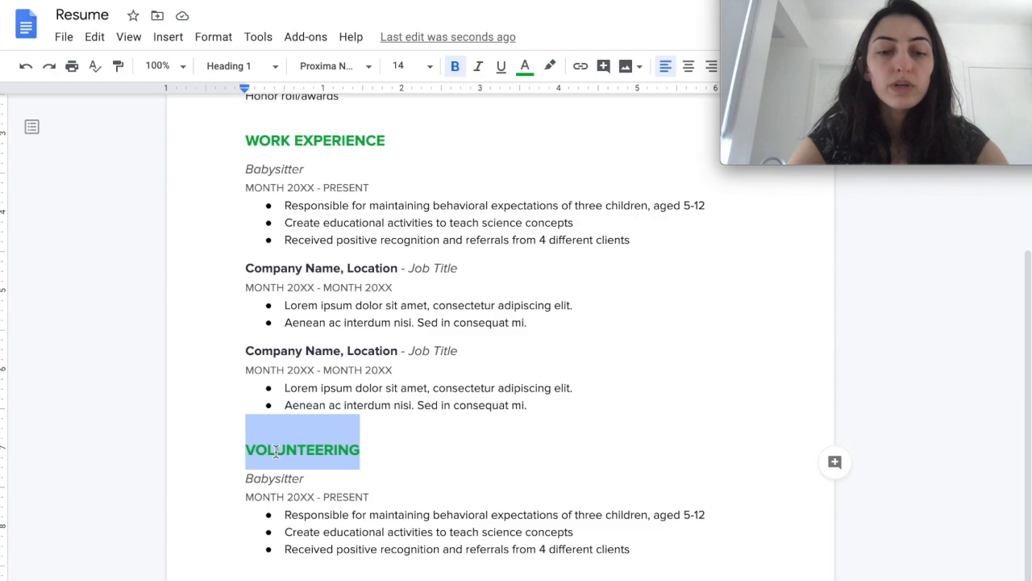
text(EXTRACU)
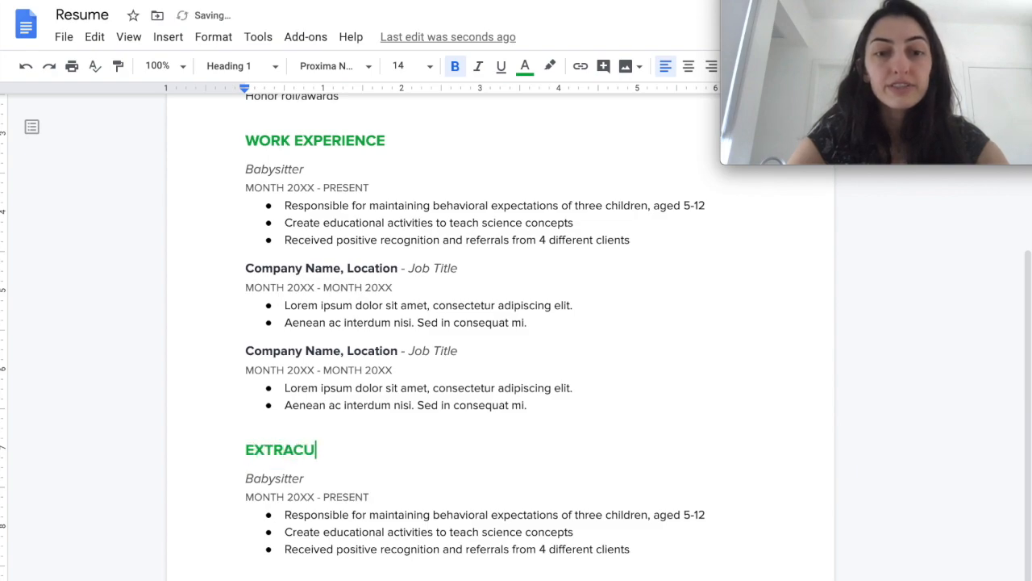
text(RRICULAR OUTREACH)
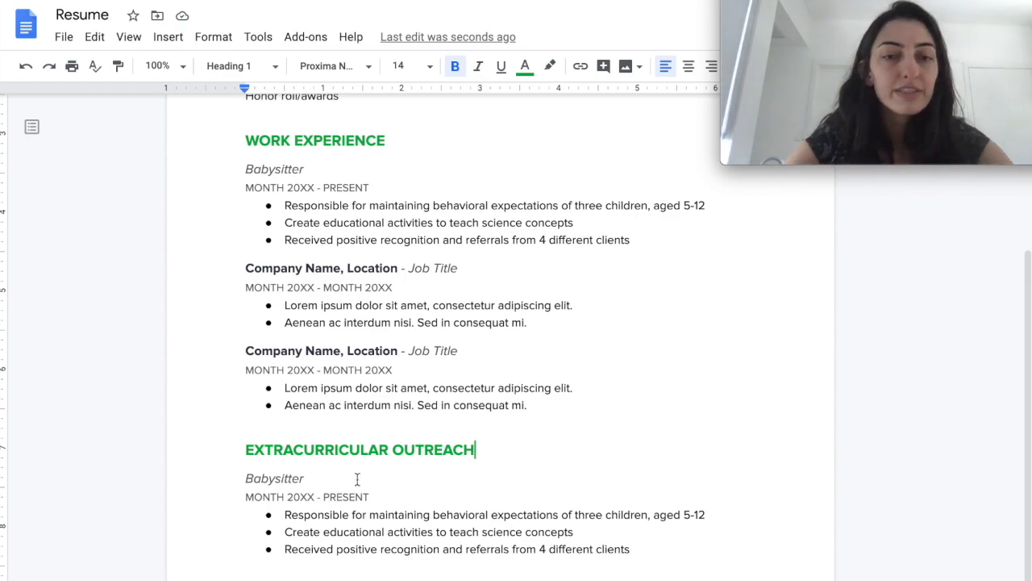
Step: Replace the Babysitter title in the extracurricular section with "Homecoming planning committee member"
double_click(273, 481)
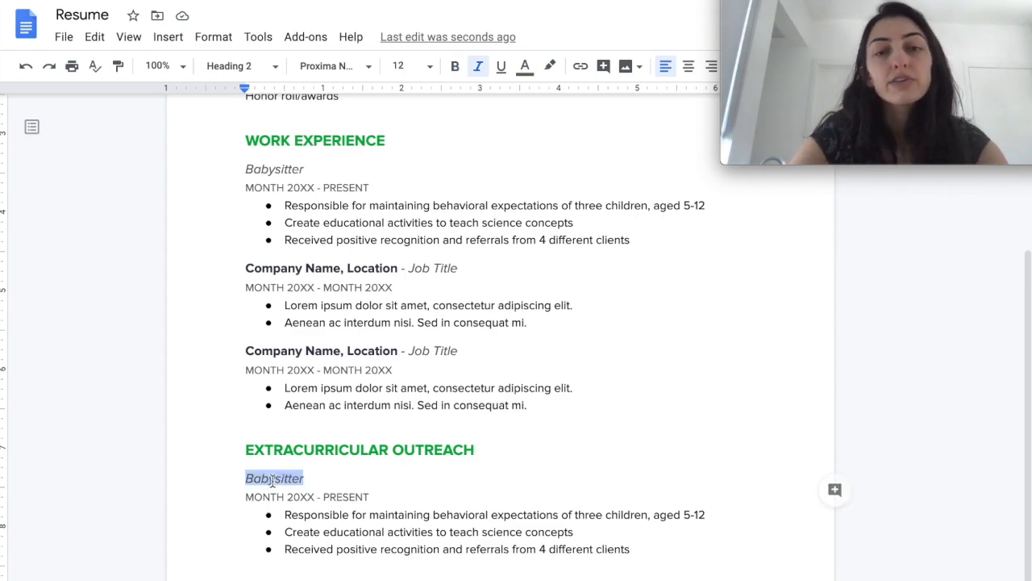
text(H)
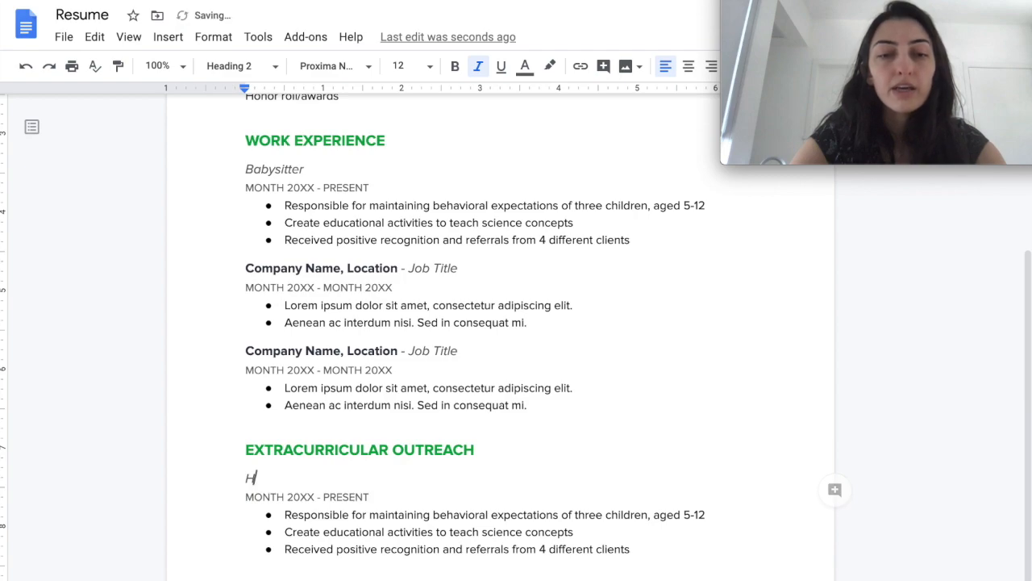
text(omecoming planning co)
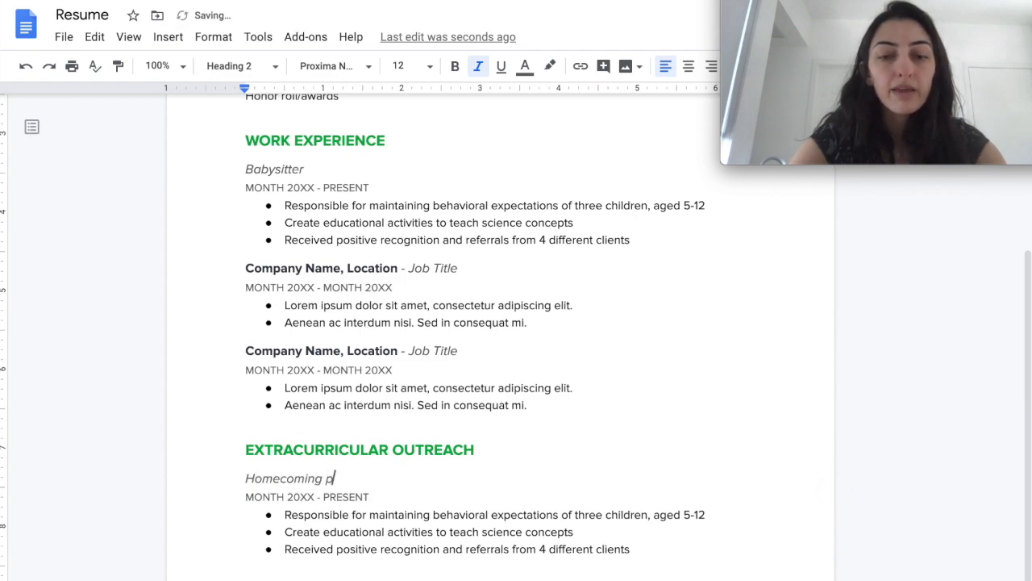
text(tee member)
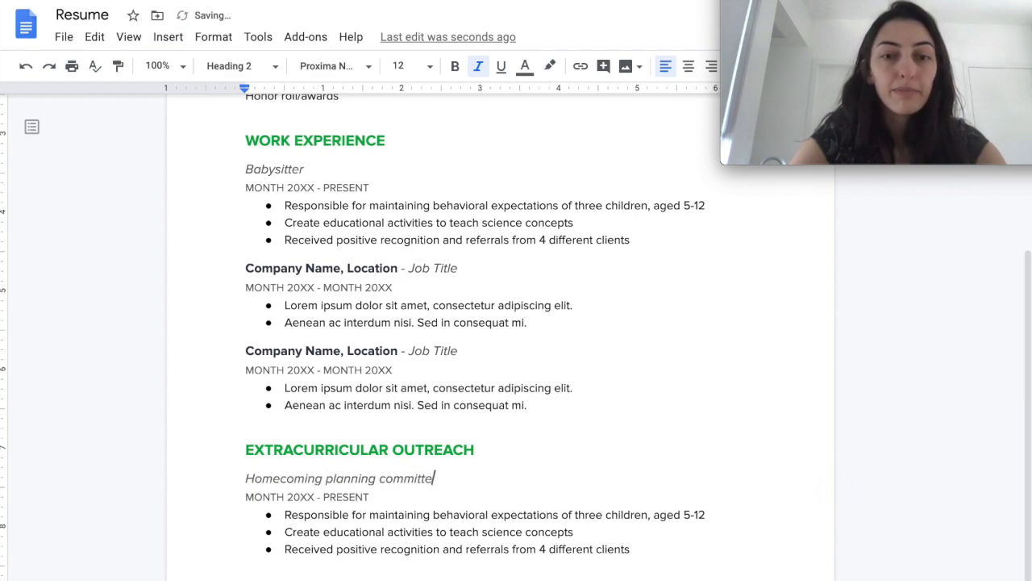
Step: Clear the copied babysitting bullets from the homecoming entry, keeping one empty bullet, and change the section heading to "EXTRACURRICULAR INVOLVEMENT"
drag(632, 549, 335, 514)
key(BackSpace)
key(BackSpace)
key(BackSpace)
key(BackSpace)
key(BackSpace)
key(BackSpace)
key(BackSpace)
key(BackSpace)
key(BackSpace)
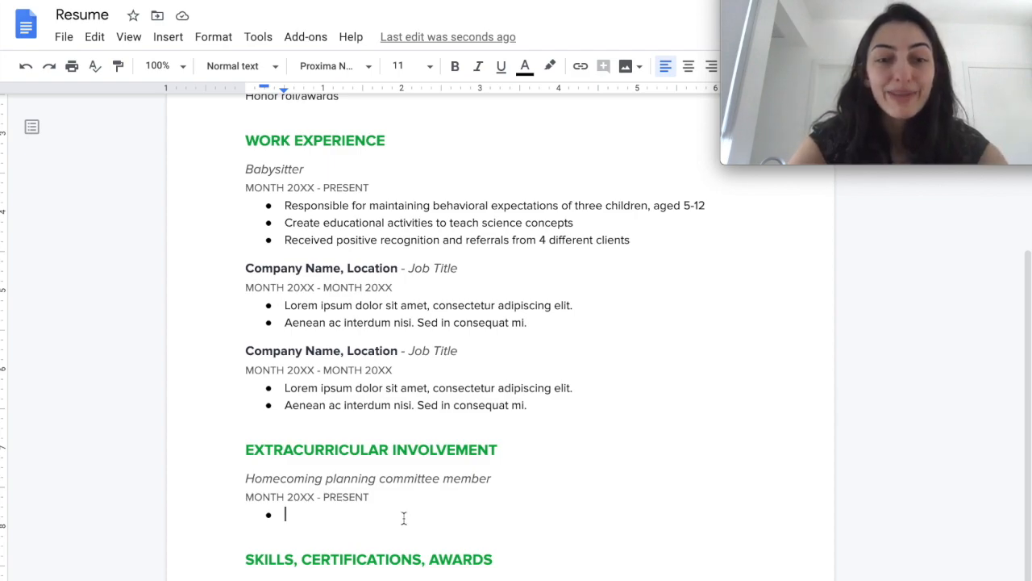
Step: Fill the homecoming bullet with "What was hard about it? - deal with $/reimbursements, coordinate a lot of volunteers, narrowing down on ideas"
text(What was )
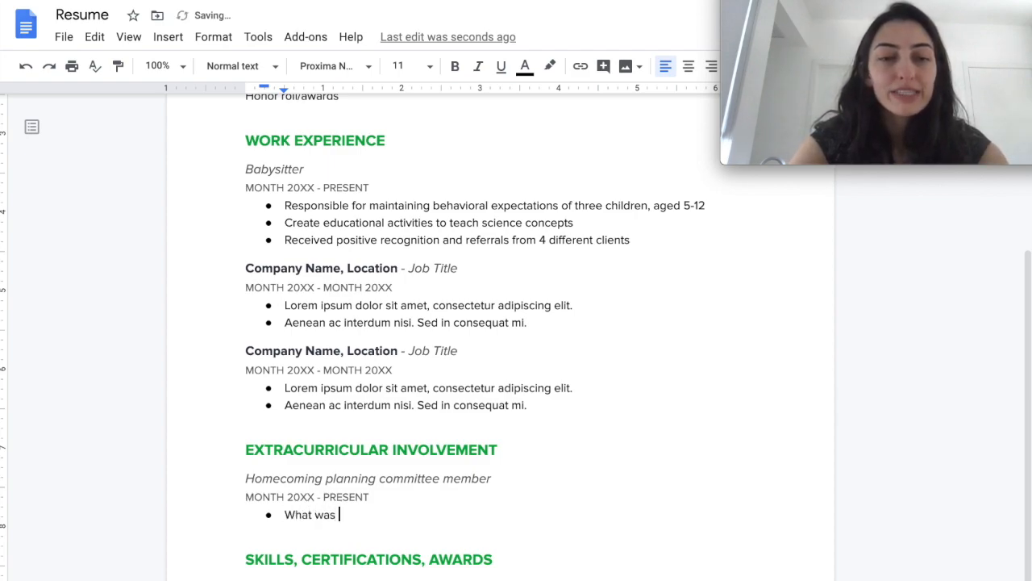
text(hard about it? )
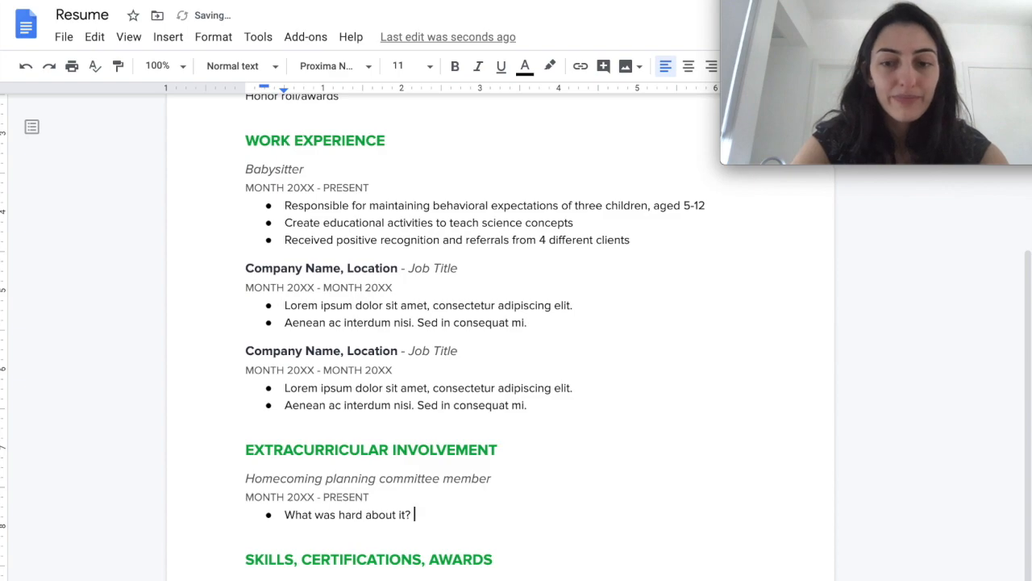
text(- de)
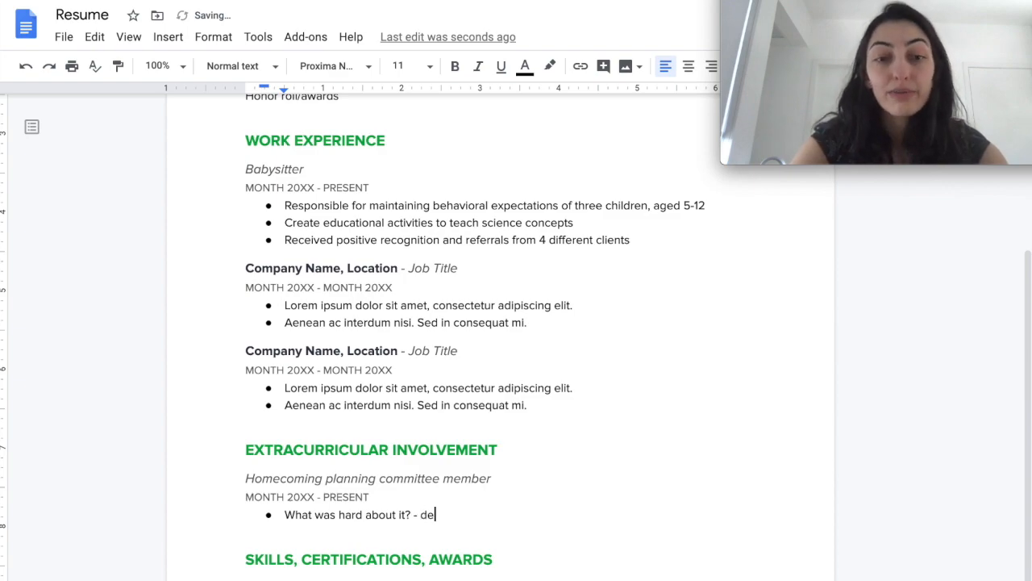
text(al with $/rei)
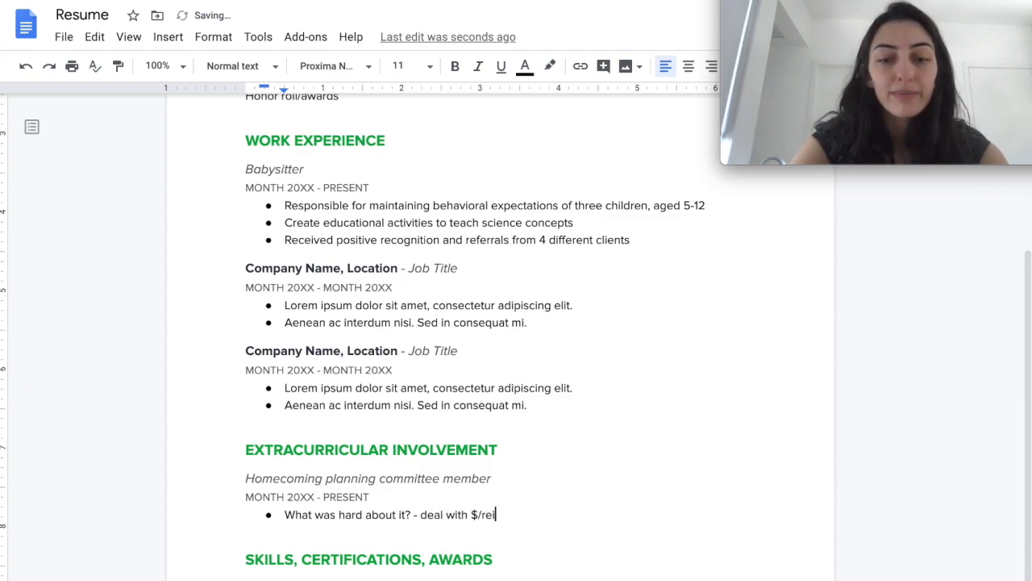
text(mbursements, coordi)
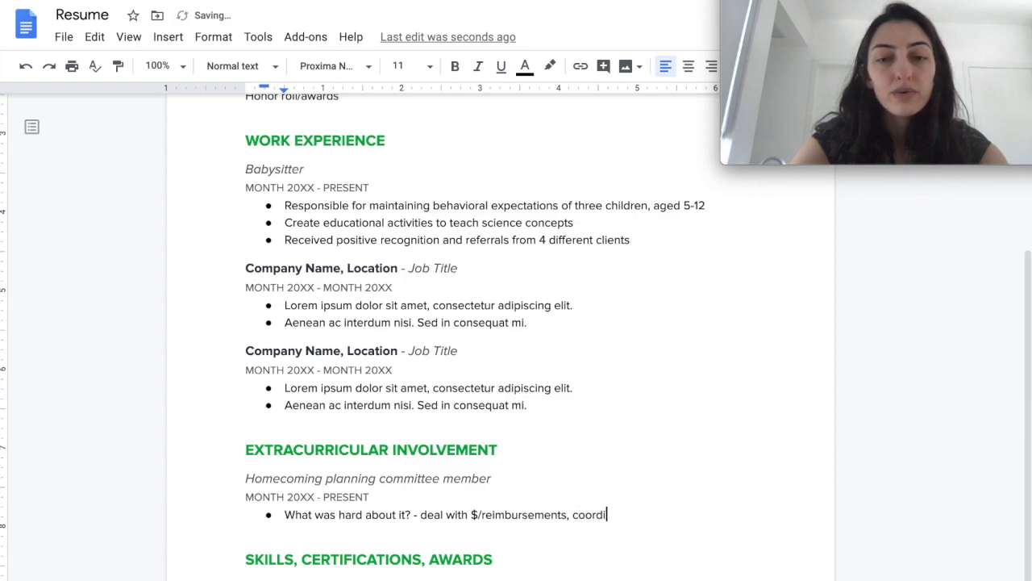
text(nate a lot of vol)
key(BackSpace)
key(BackSpace)
key(BackSpace)
text(f volunteers,)
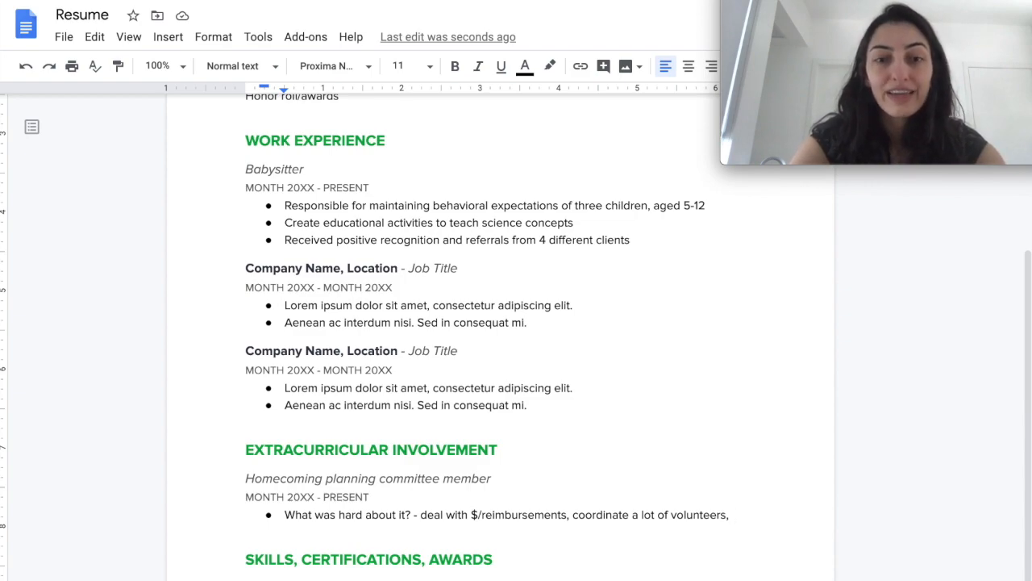
text(narrowing down on ideas)
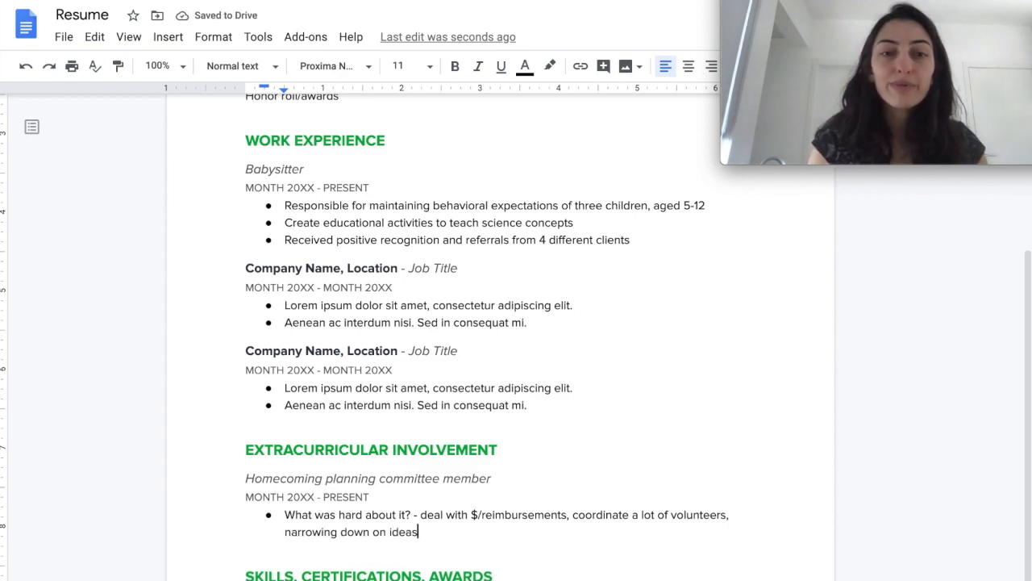
Step: Add a second homecoming bullet reading "Managed an event budget of $2,000, and led the reimbursement process for all volunteers"
key(Return)
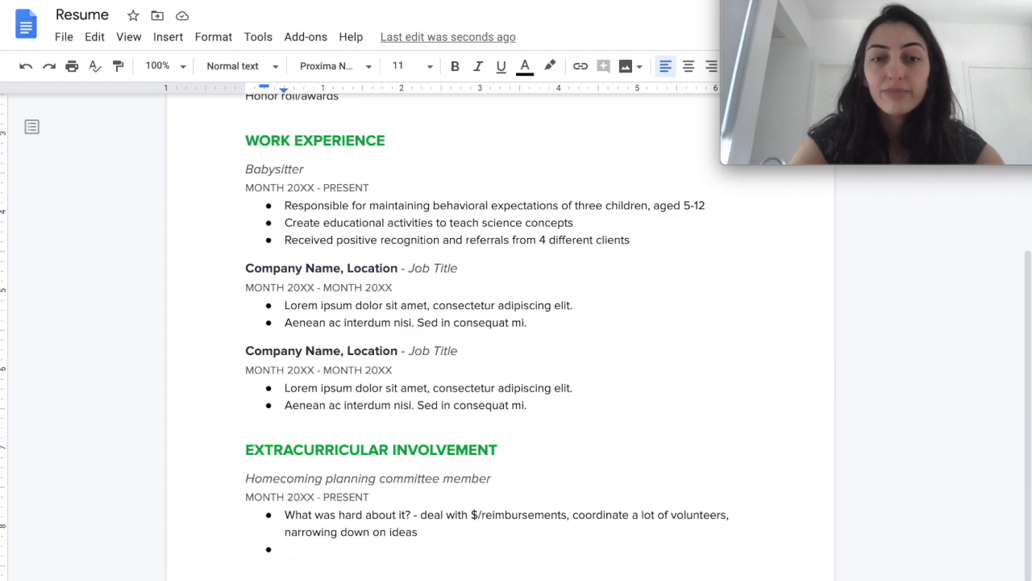
text(Managed an event bu)
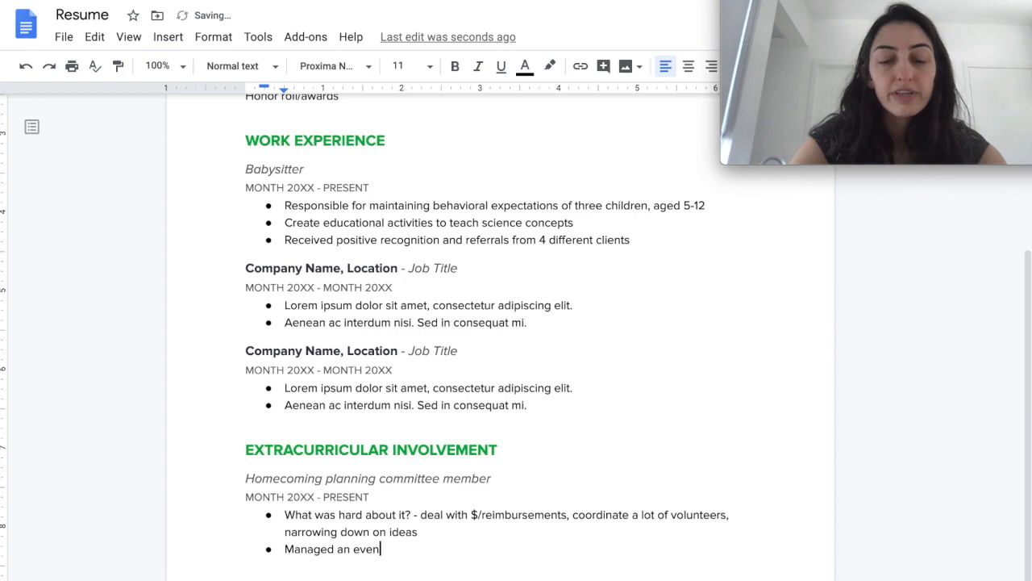
key(BackSpace)
text(udget of )
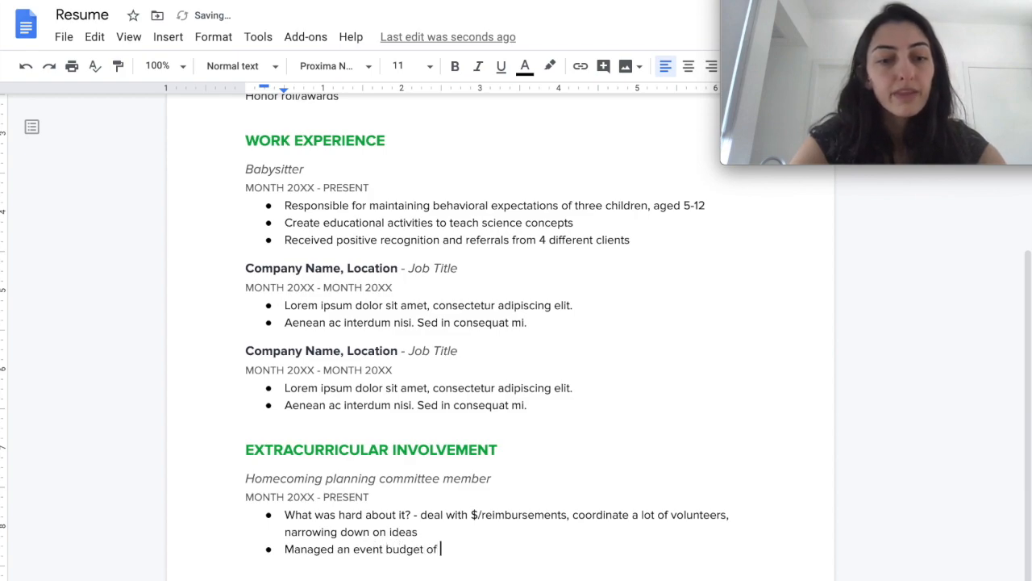
text($2,000)
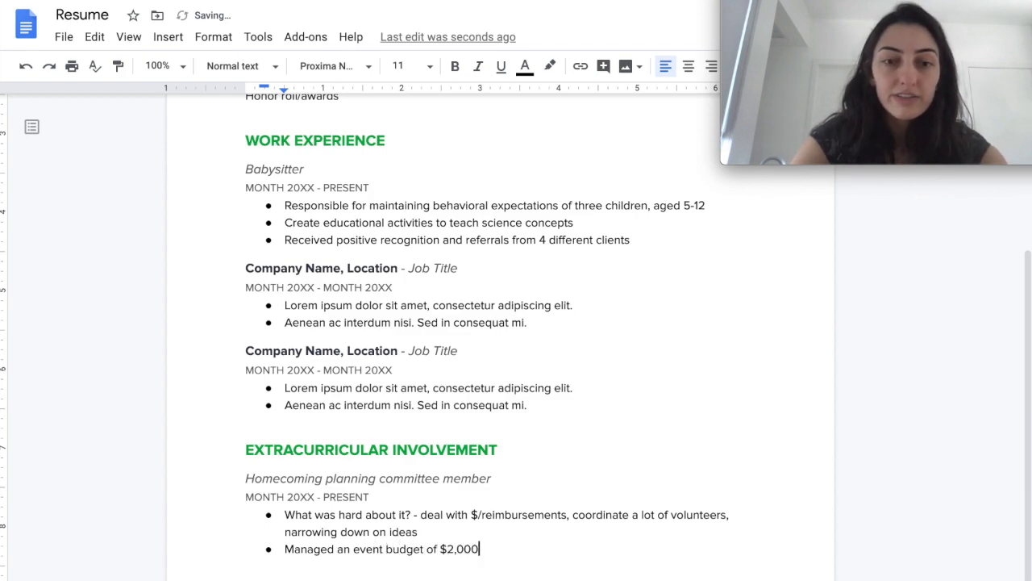
text(, and le)
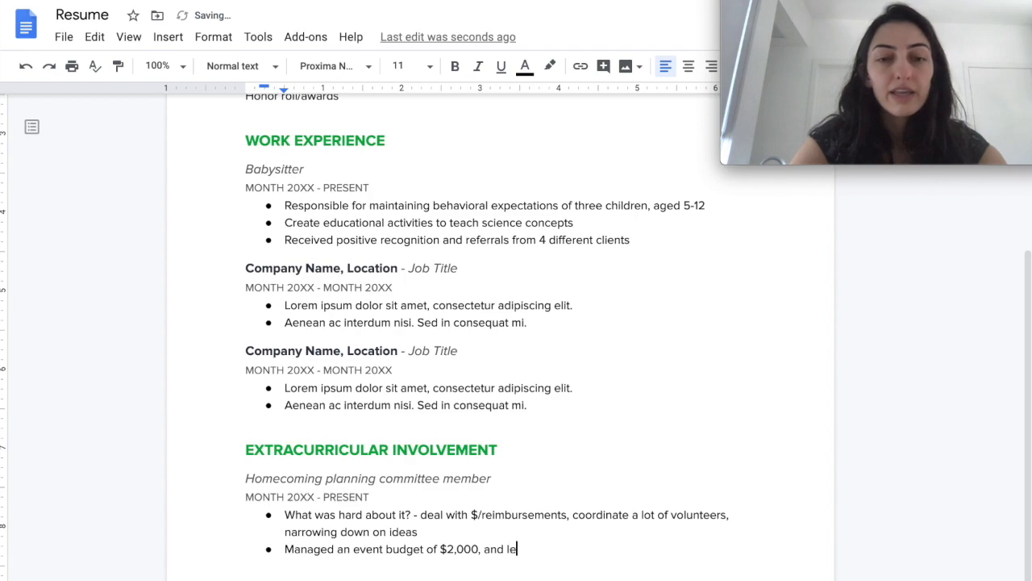
text(d the reimbu)
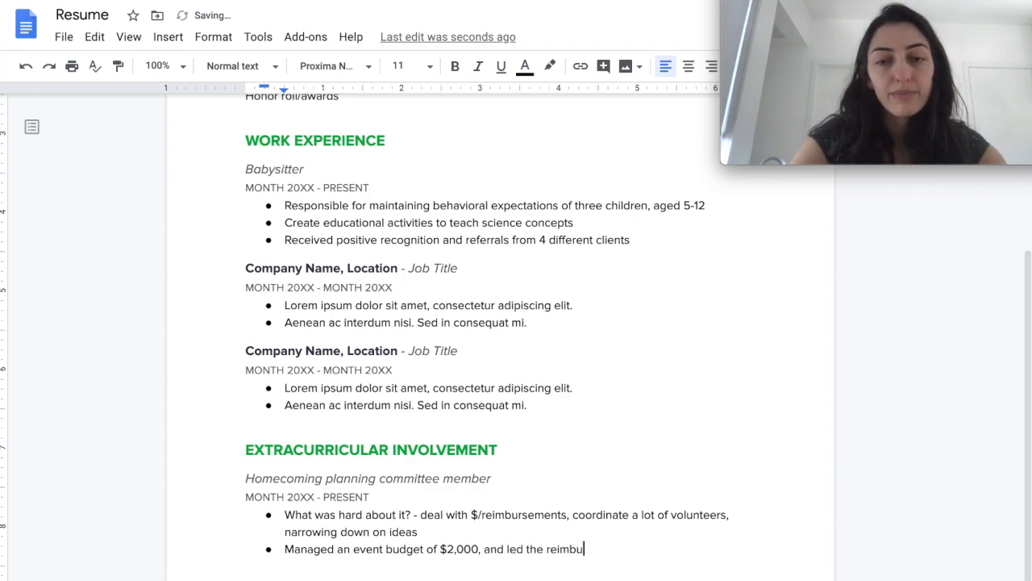
text(rsement process for all volunteers)
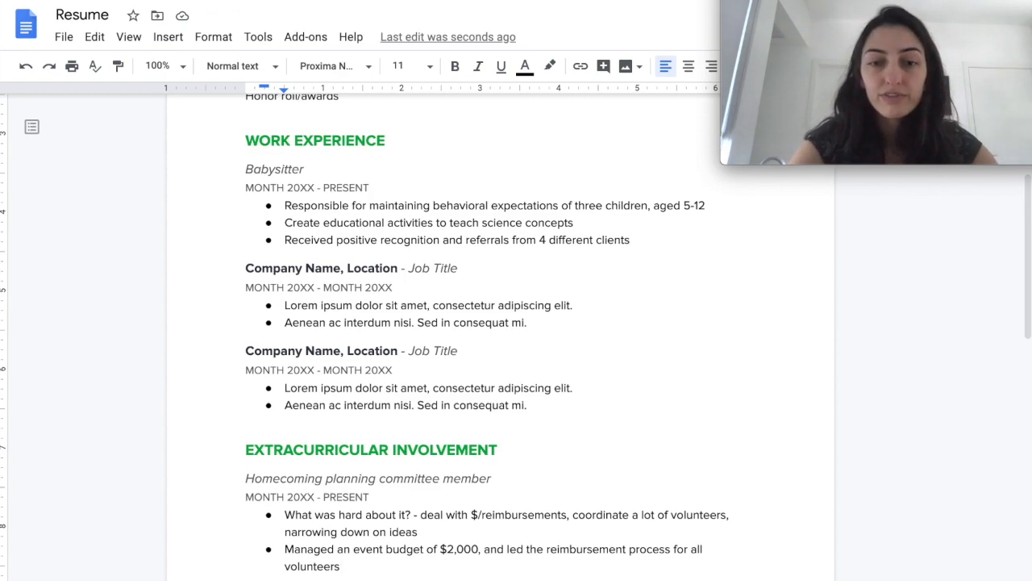
Step: Shorten the ending of the event budget bullet to "for volunteers"
key(BackSpace)
key(BackSpace)
key(BackSpace)
key(BackSpace)
key(BackSpace)
key(BackSpace)
key(BackSpace)
key(BackSpace)
key(BackSpace)
key(BackSpace)
key(BackSpace)
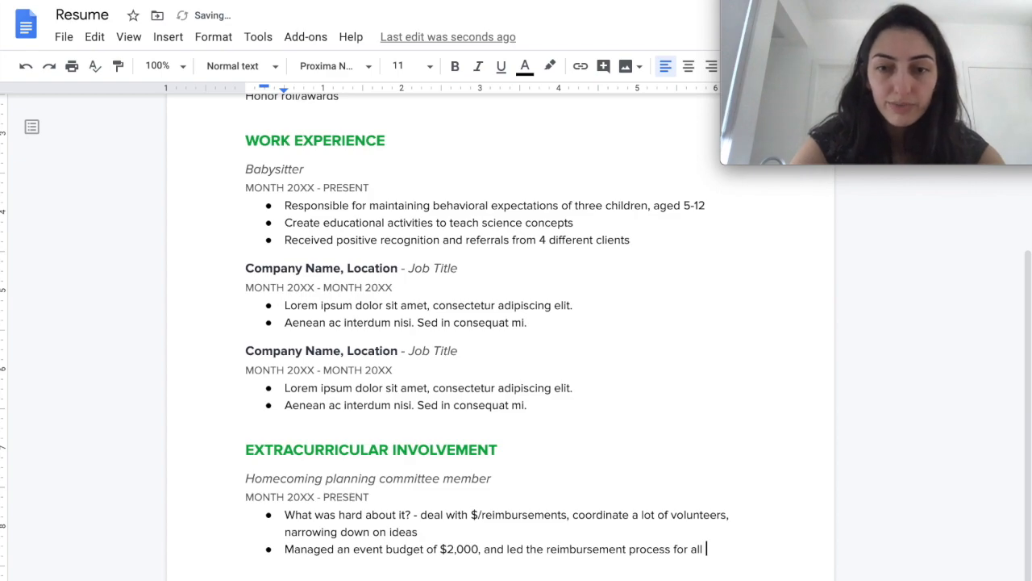
key(BackSpace)
key(BackSpace)
key(BackSpace)
text(volunteers)
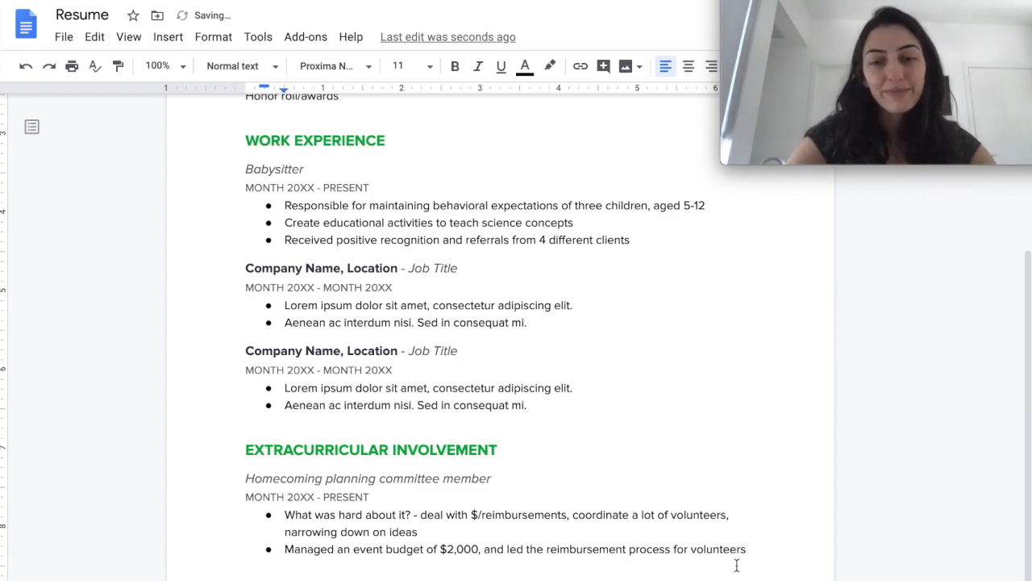
Step: Add a third homecoming bullet reading "Collaborated with a team of 8 volunteers to create an event for 1,800 students"
key(Return)
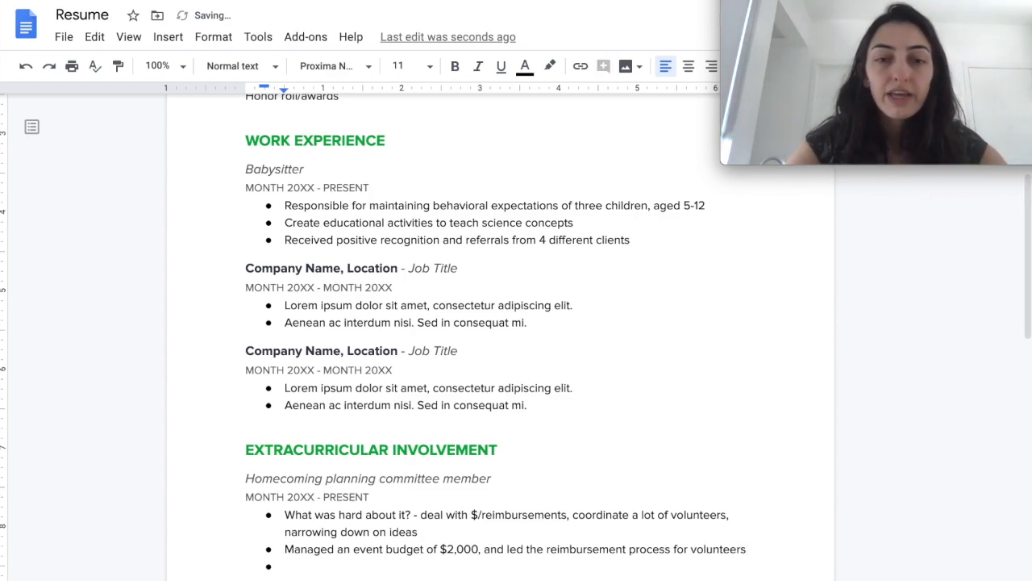
text(Collabroate)
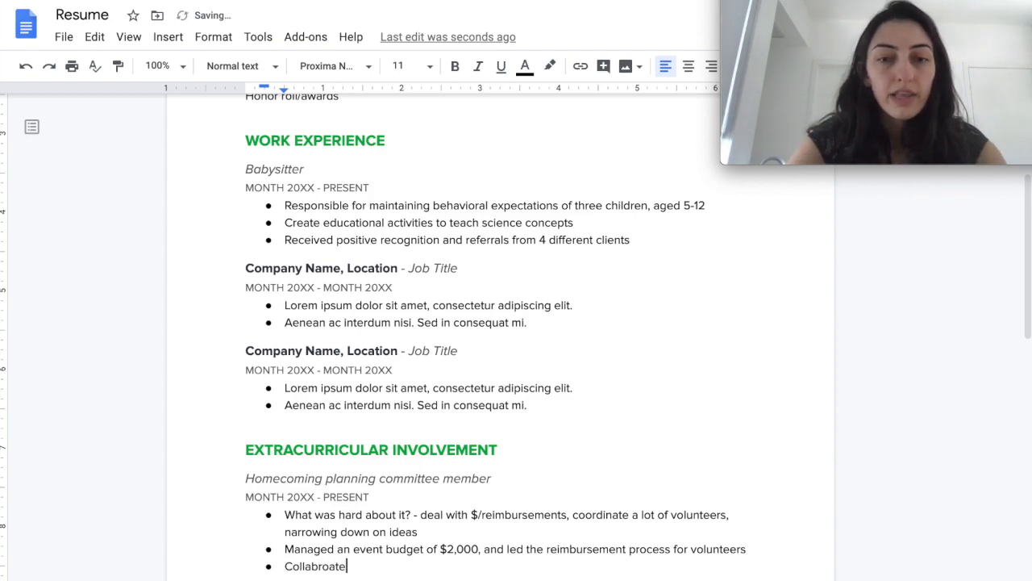
text(d with a team of )
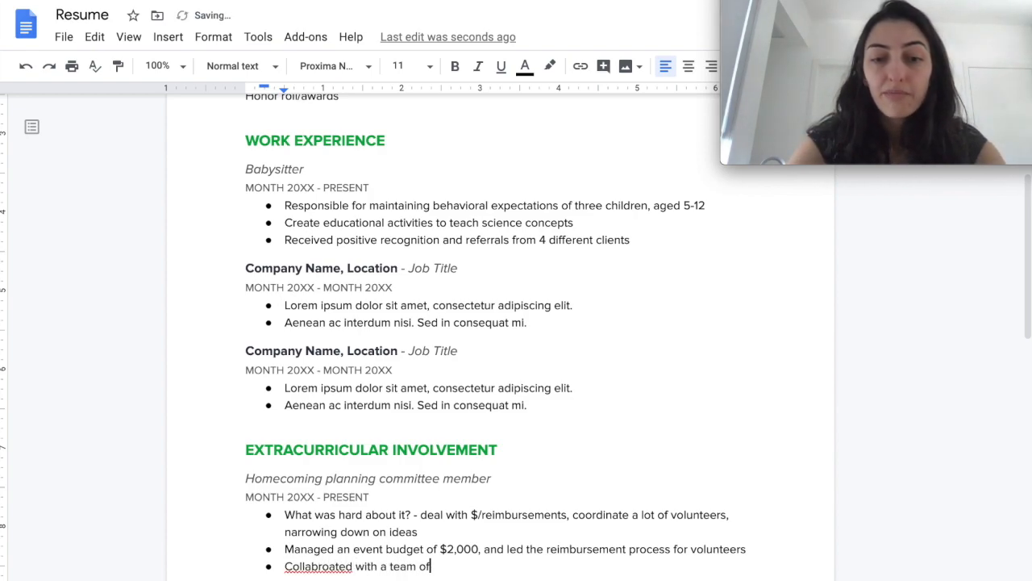
text(8 volunteers)
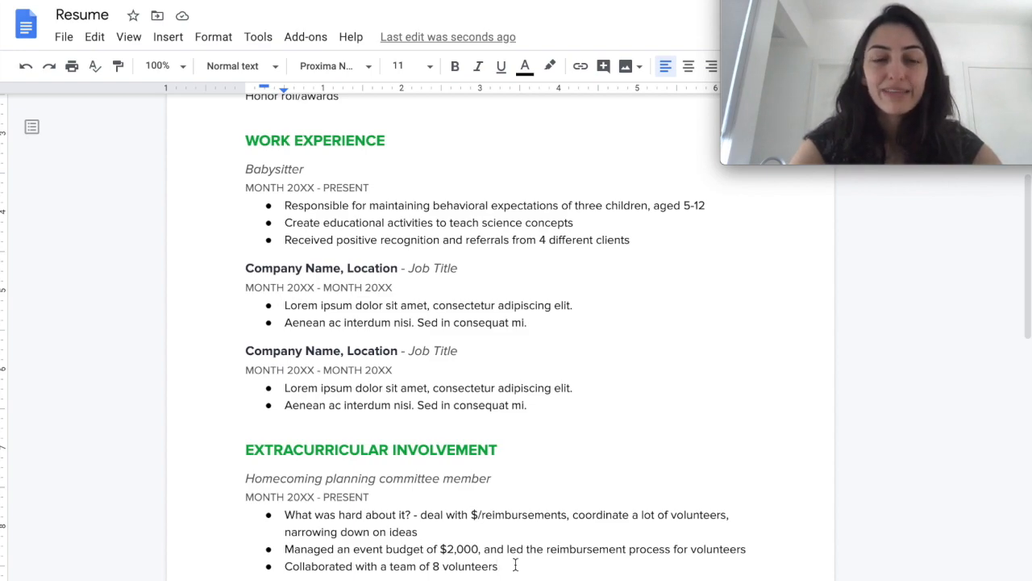
text(to)
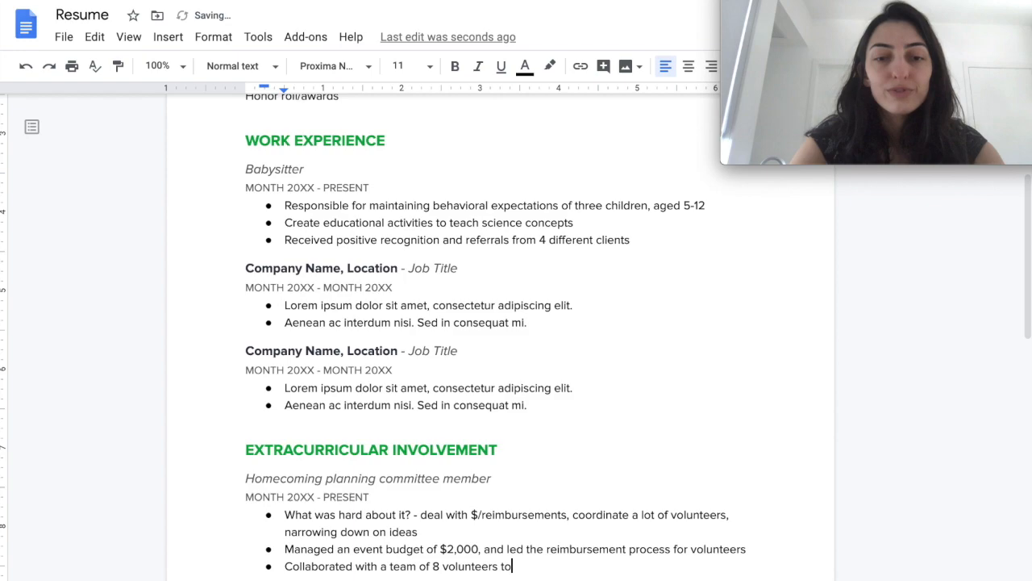
text( create an )
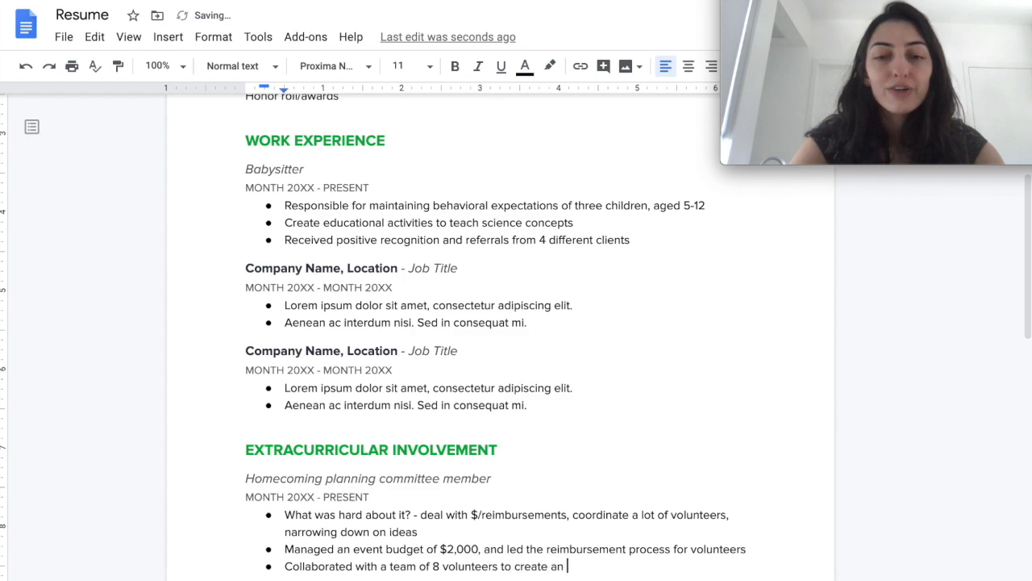
text(event for )
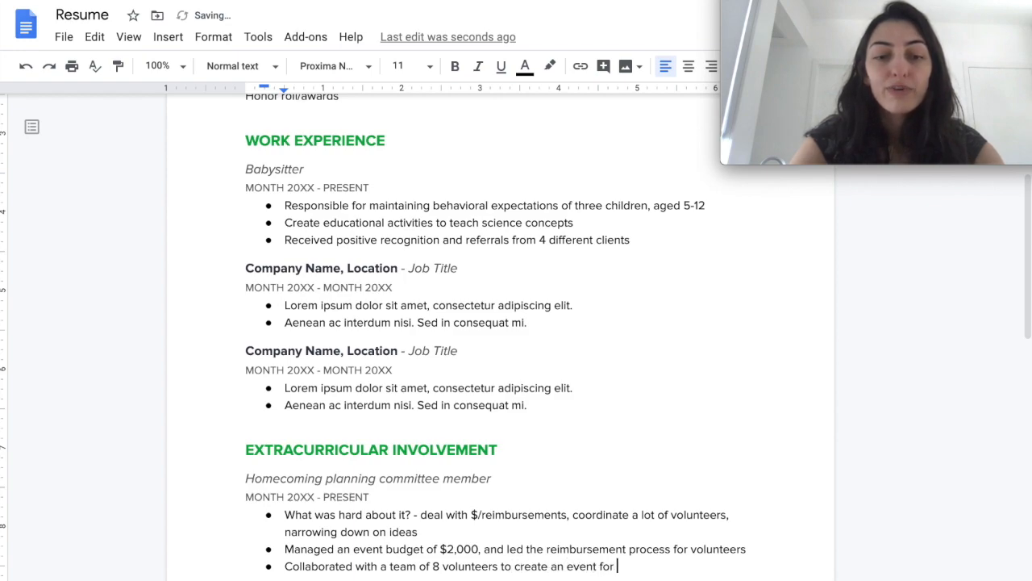
text(1,800 students)
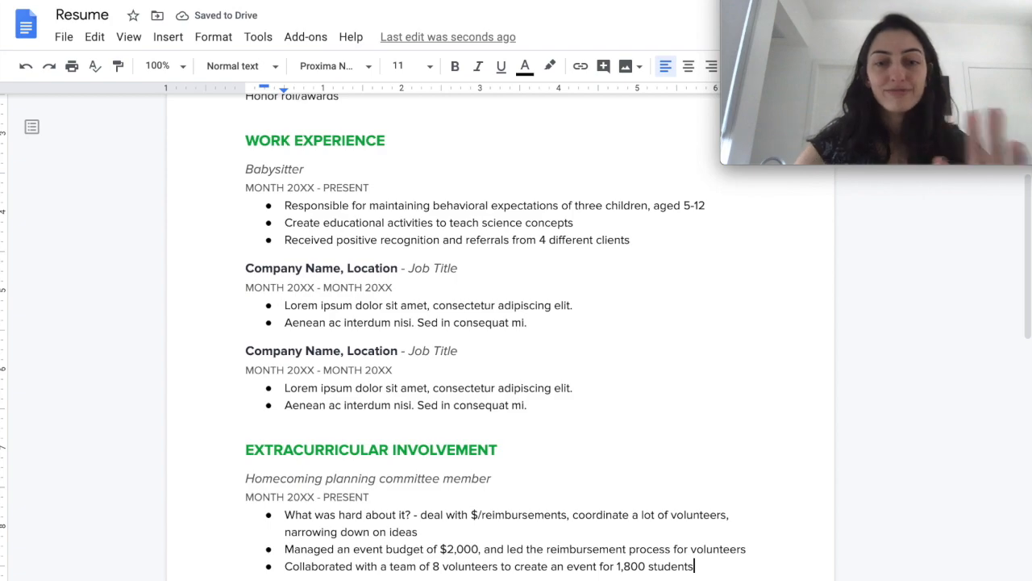
Step: Add a fourth homecoming bullet reading "Created transition packet of useful information and processes for future committees"
key(Return)
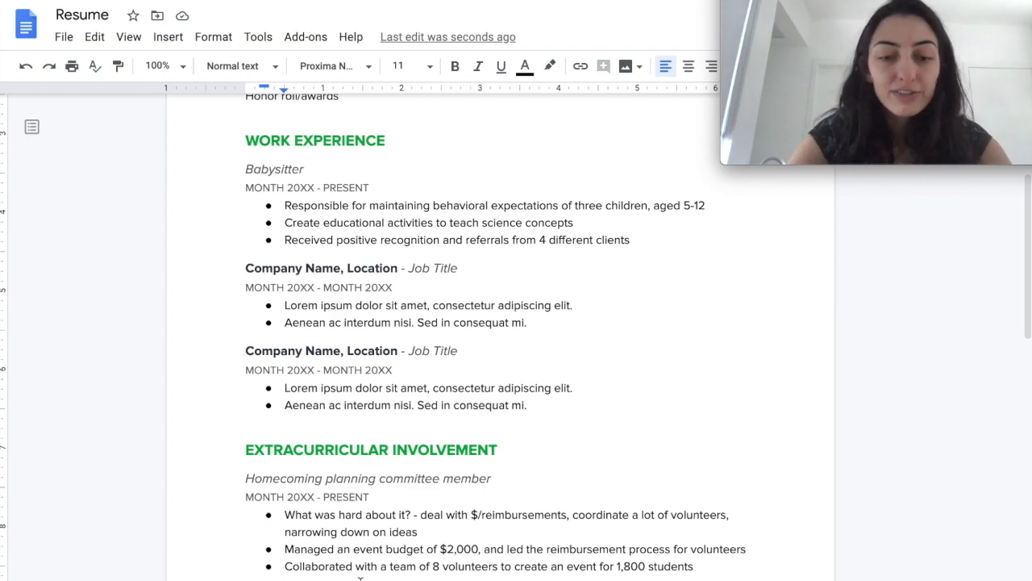
text(Created)
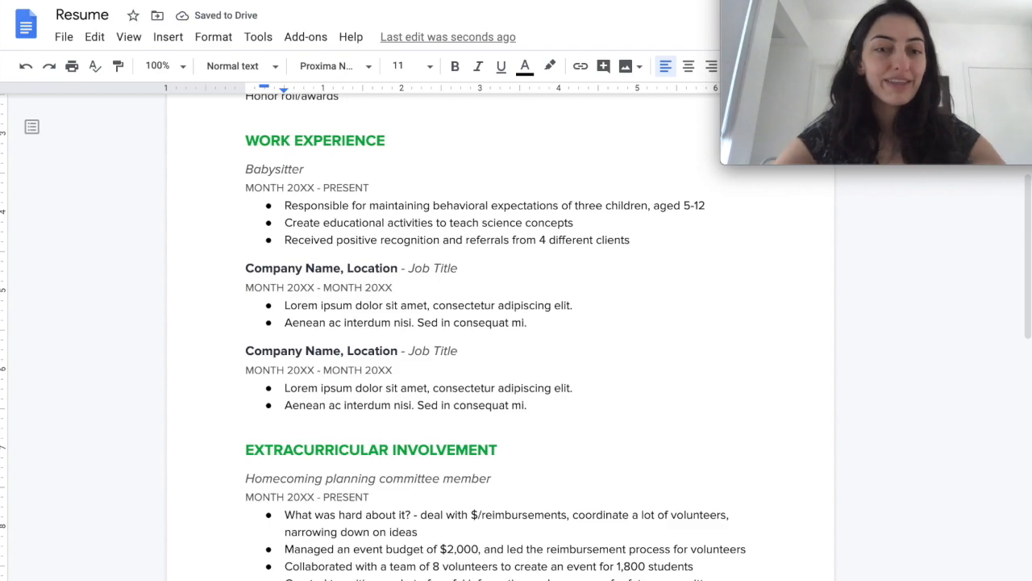
scroll(340, 544, down, 3)
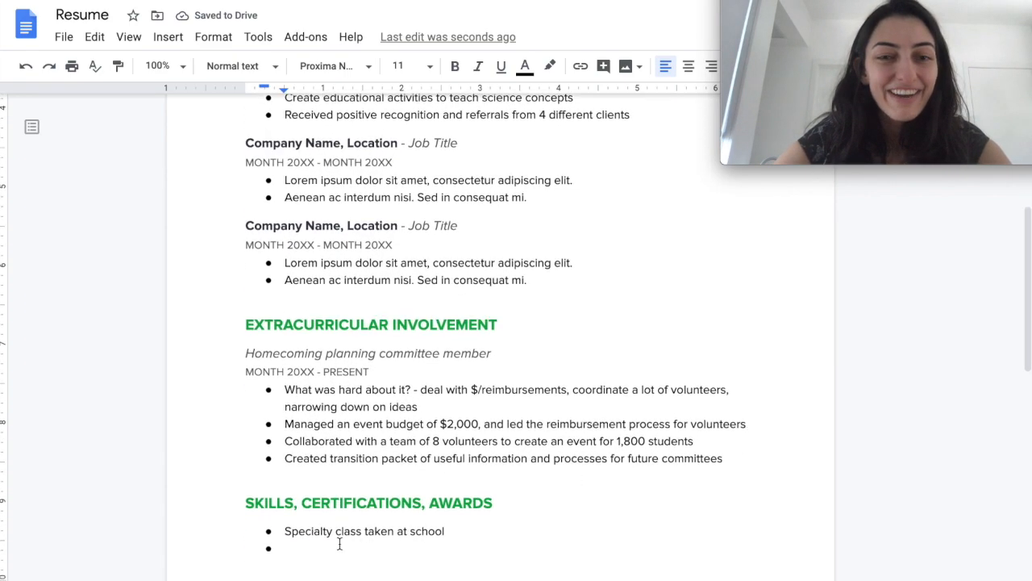
scroll(339, 545, up, 4)
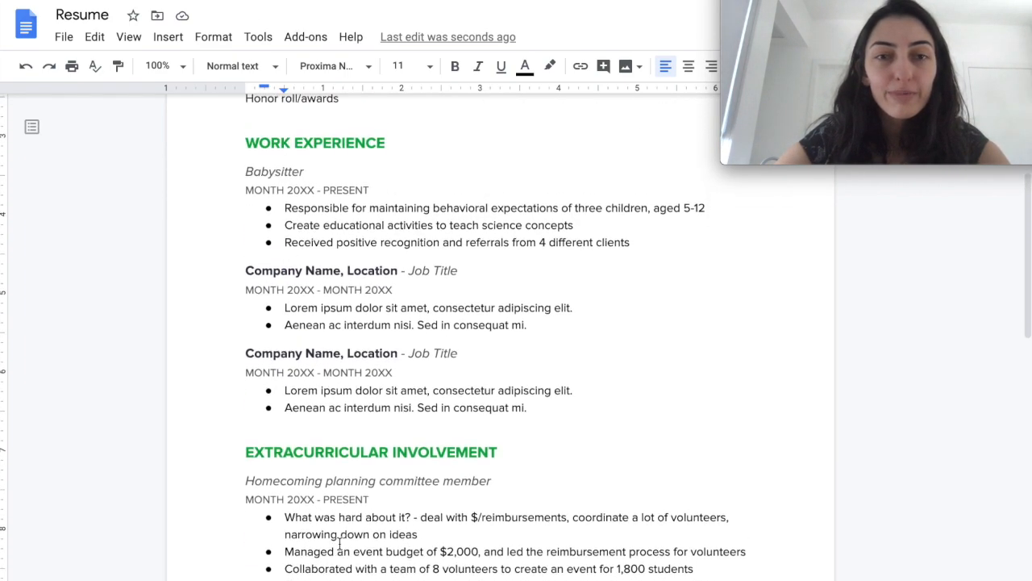
scroll(339, 545, up, 2)
scroll(549, 394, up, 1)
scroll(549, 394, up, 1)
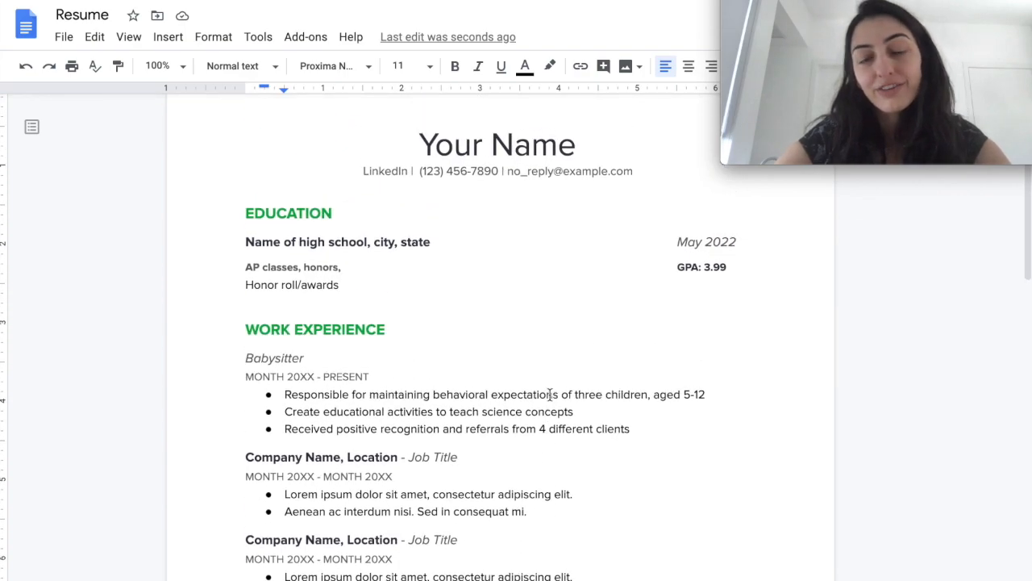